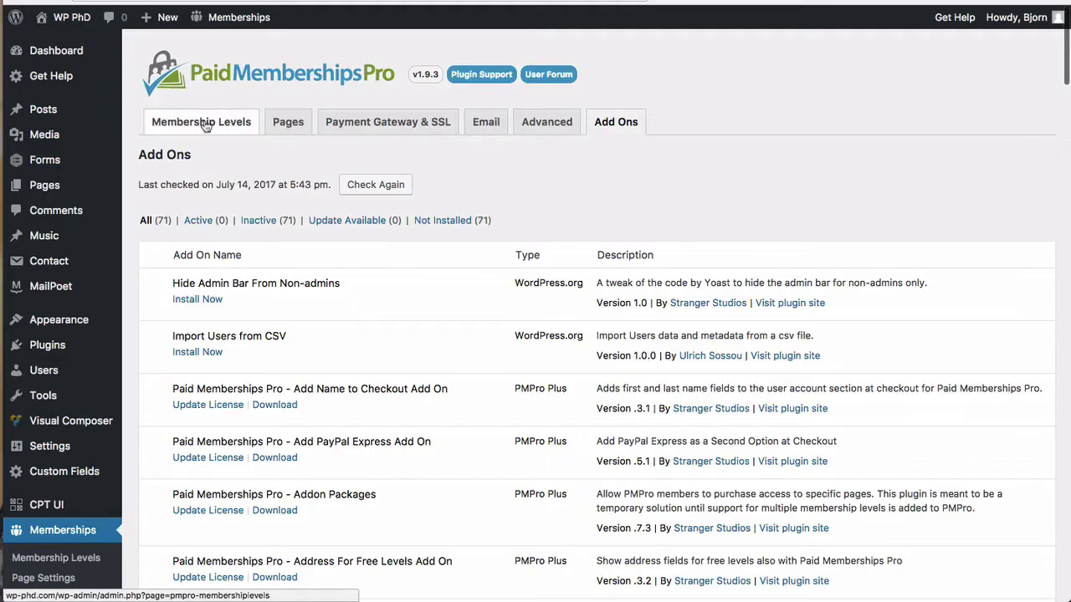
Start a new membership level named Free and enter its description.
click(205, 123)
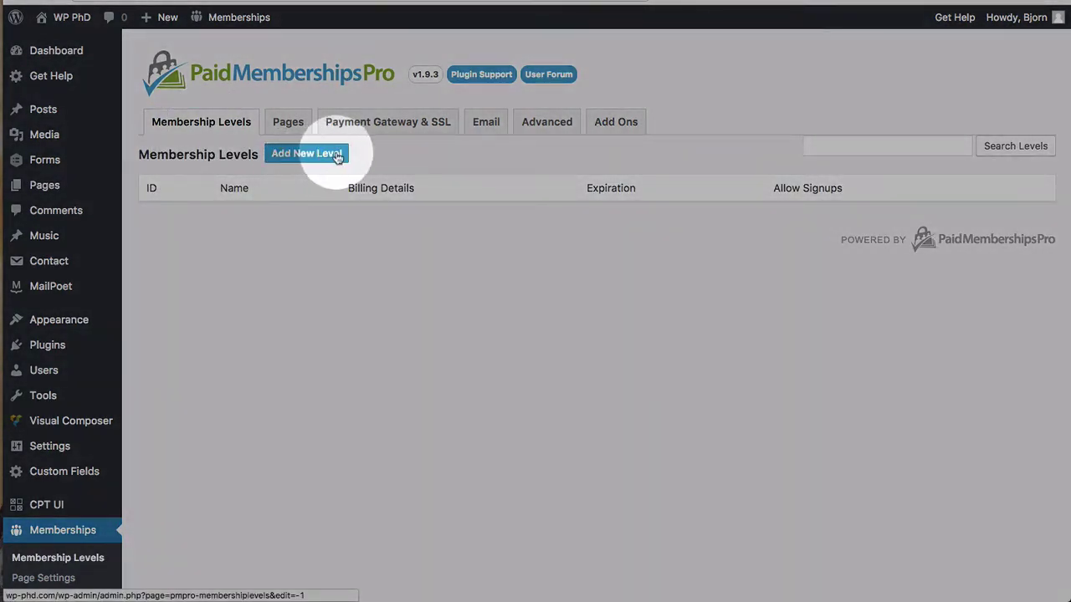
click(314, 154)
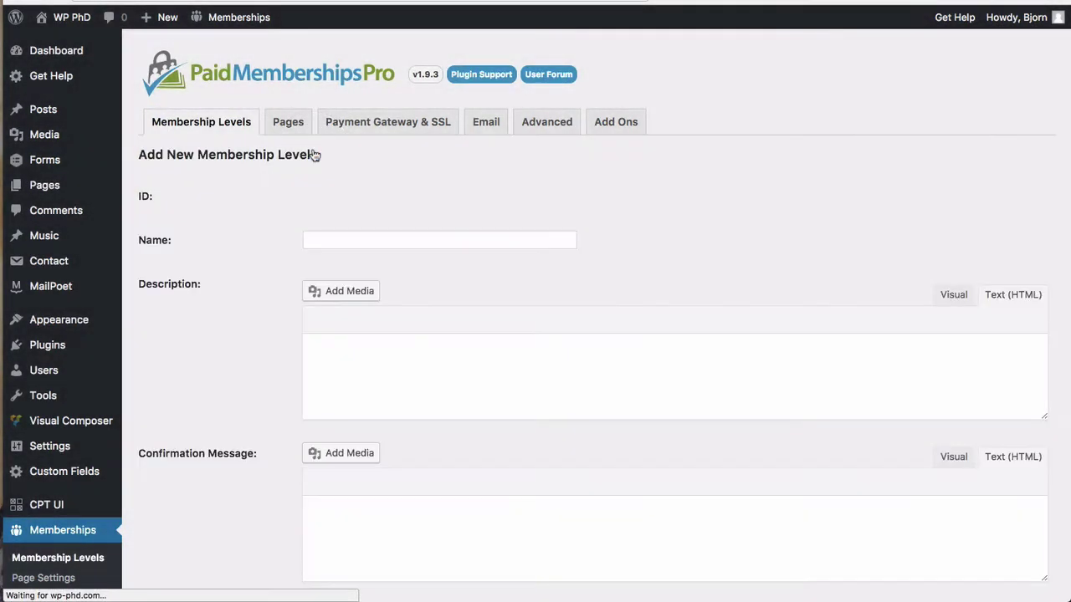
click(374, 240)
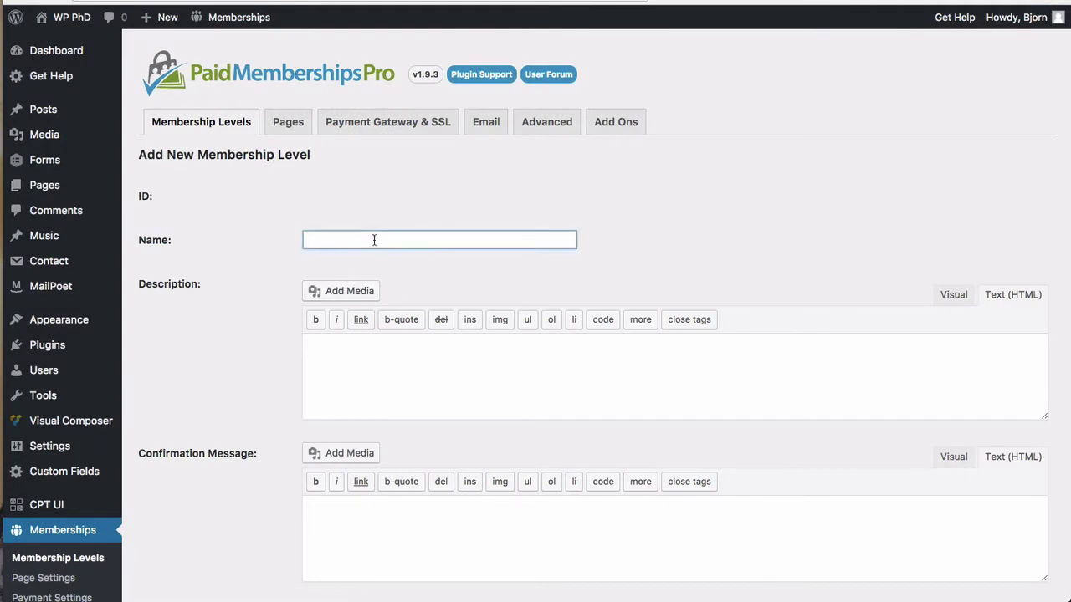
text(Free)
click(344, 352)
text(This is for free members)
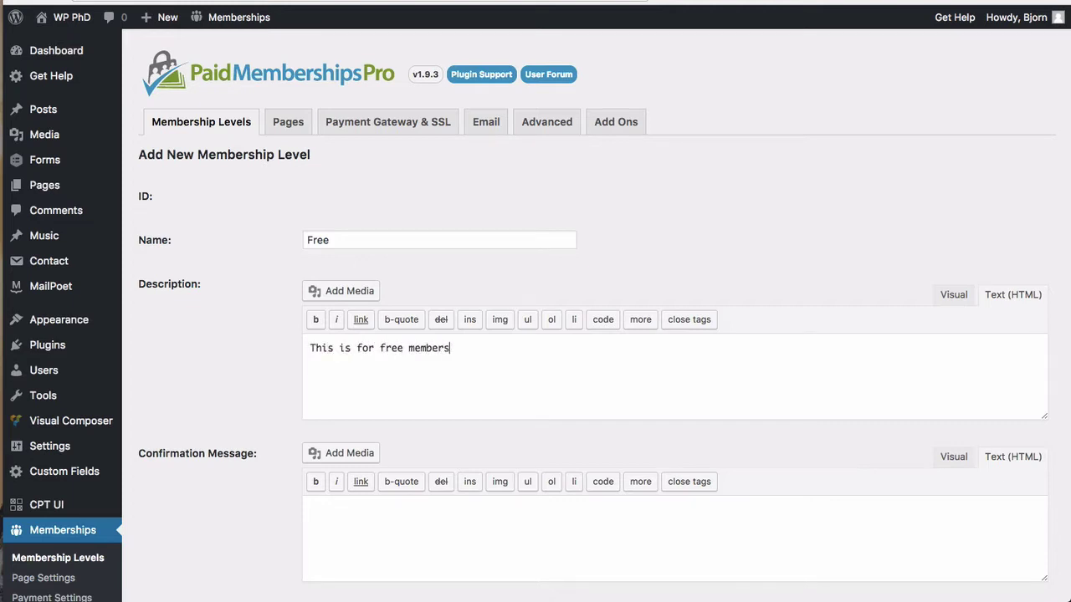
Write the Free level's congratulatory confirmation message mentioning the content.
scroll(216, 409, down, 5)
click(382, 375)
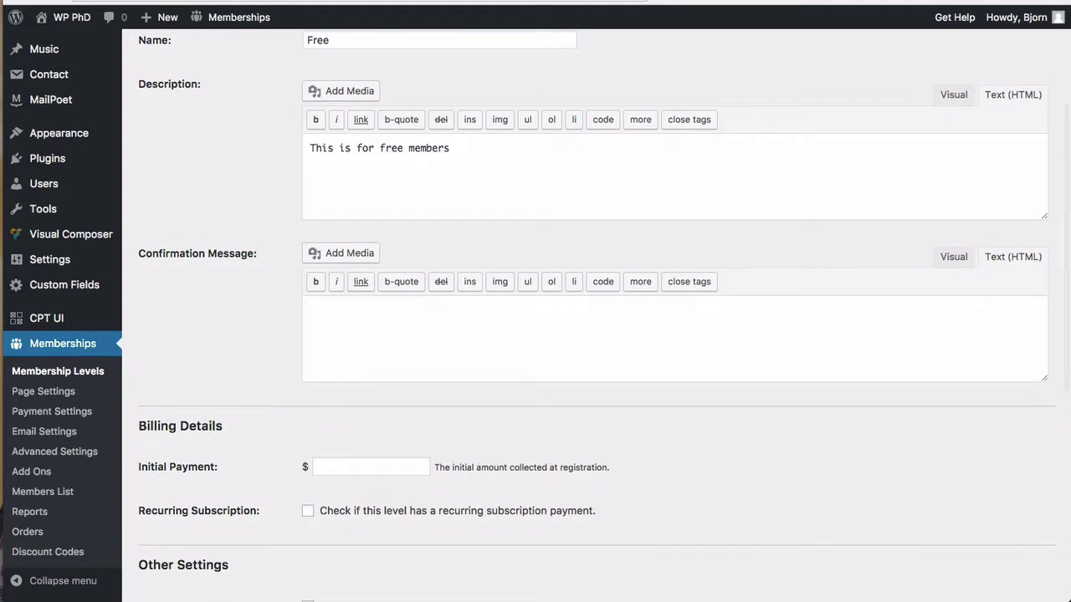
text(Congrats! I hope you enjo)
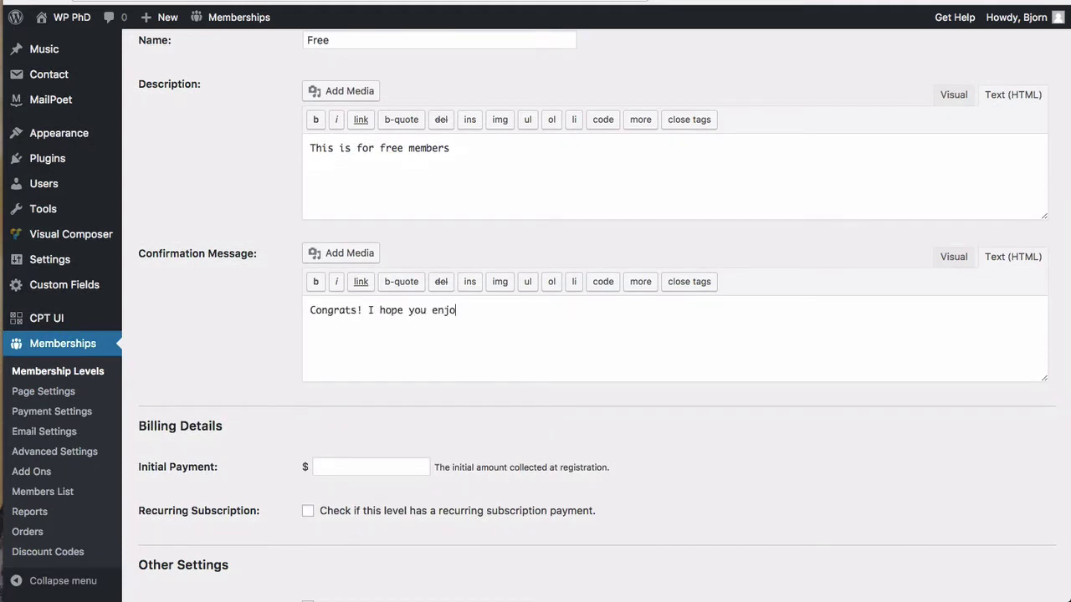
key(BackSpace)
key(BackSpace)
text(the)
text( content)
scroll(266, 319, down, 2)
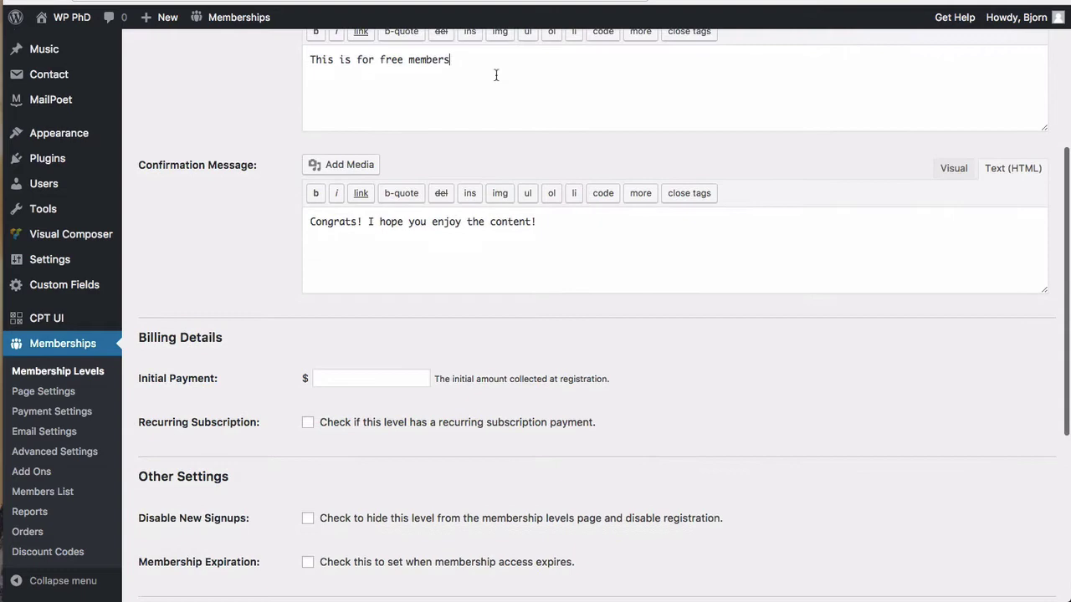
End the Free description with a period and set its initial payment to 0.
text(.)
scroll(238, 317, down, 3)
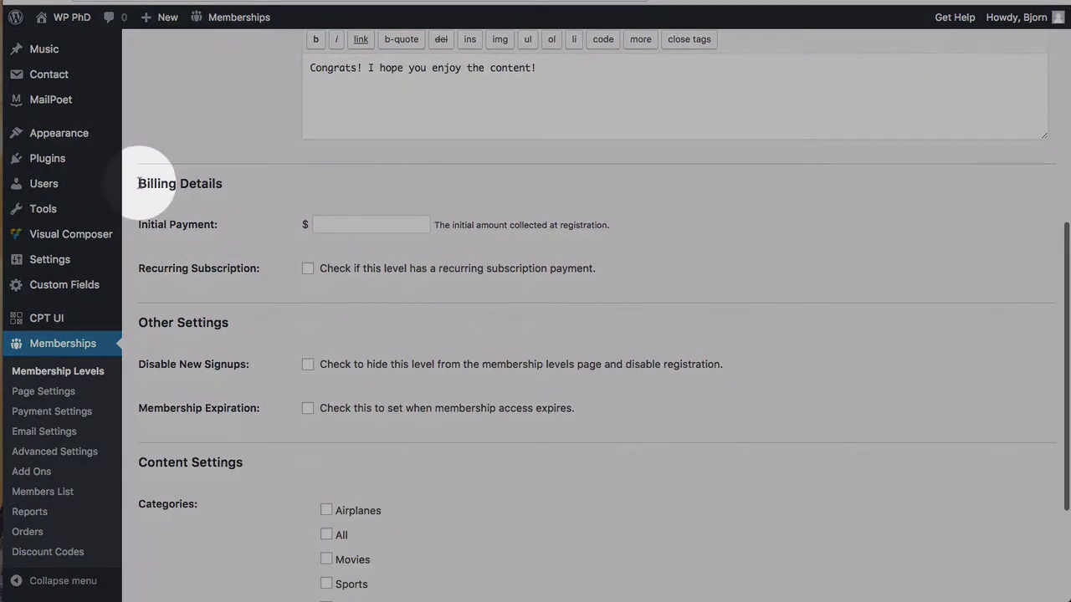
drag(135, 181, 227, 198)
click(328, 224)
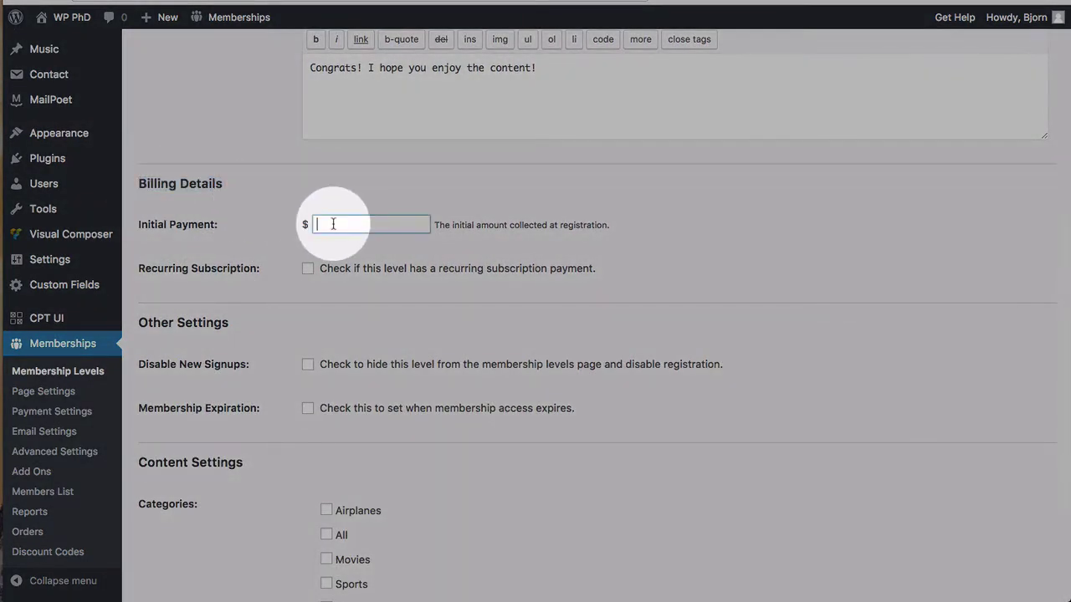
text(0)
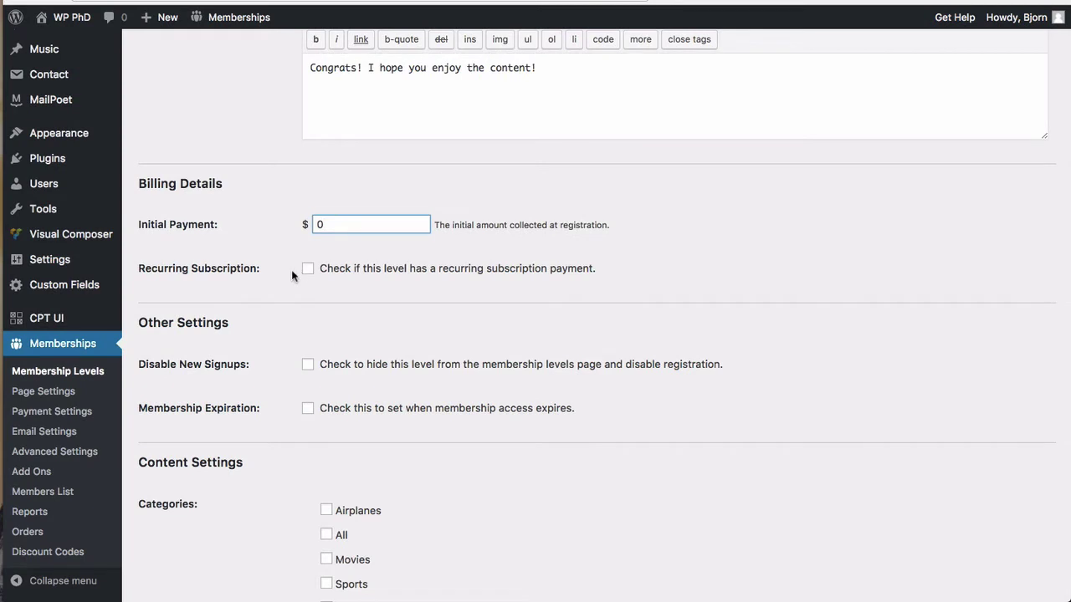
click(291, 269)
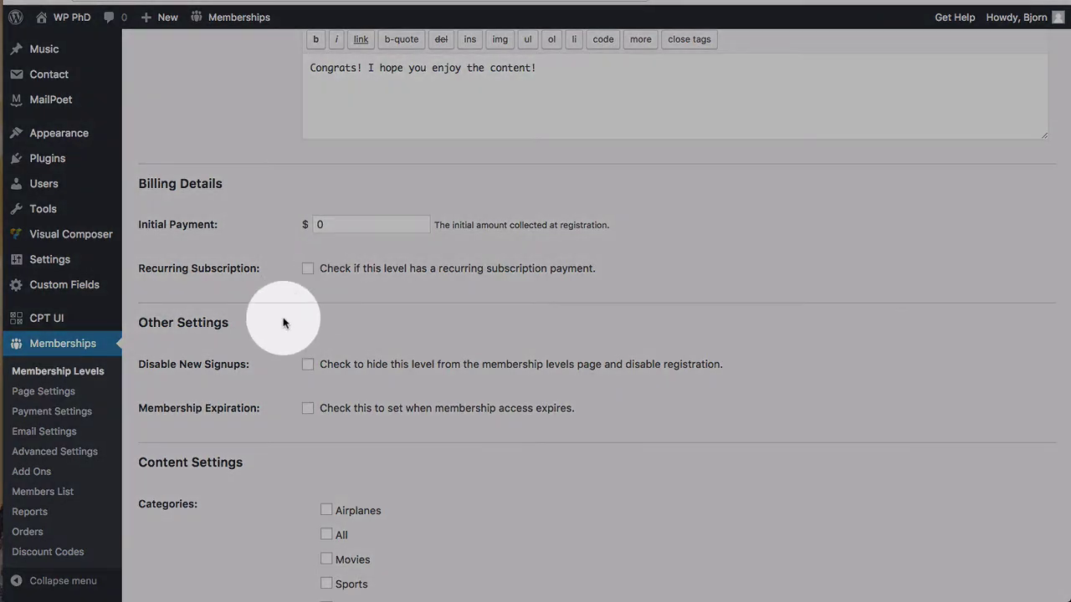
scroll(282, 324, down, 2)
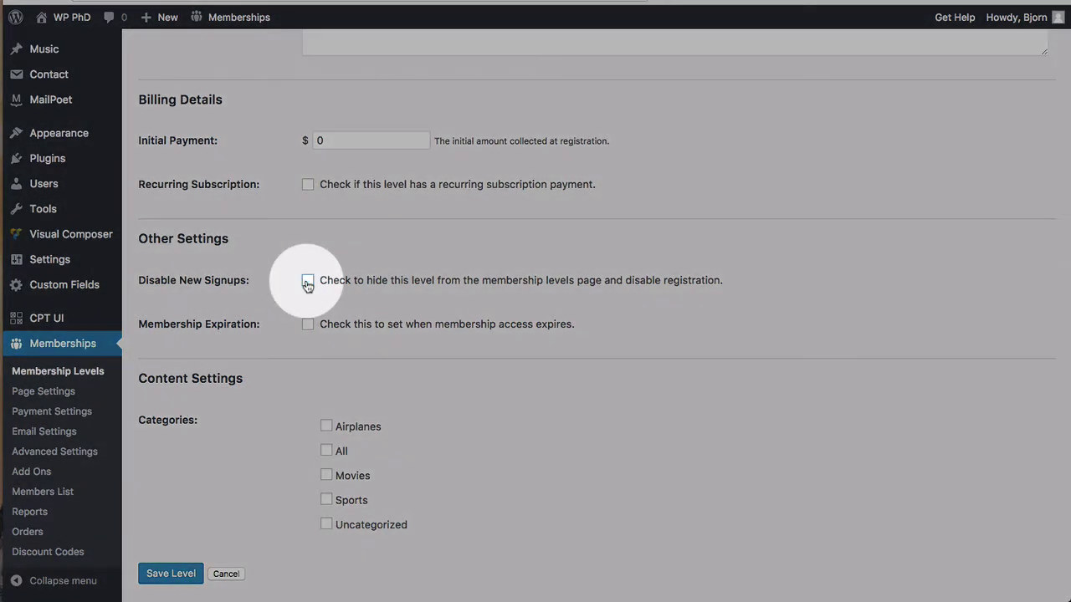
scroll(287, 306, down, 1)
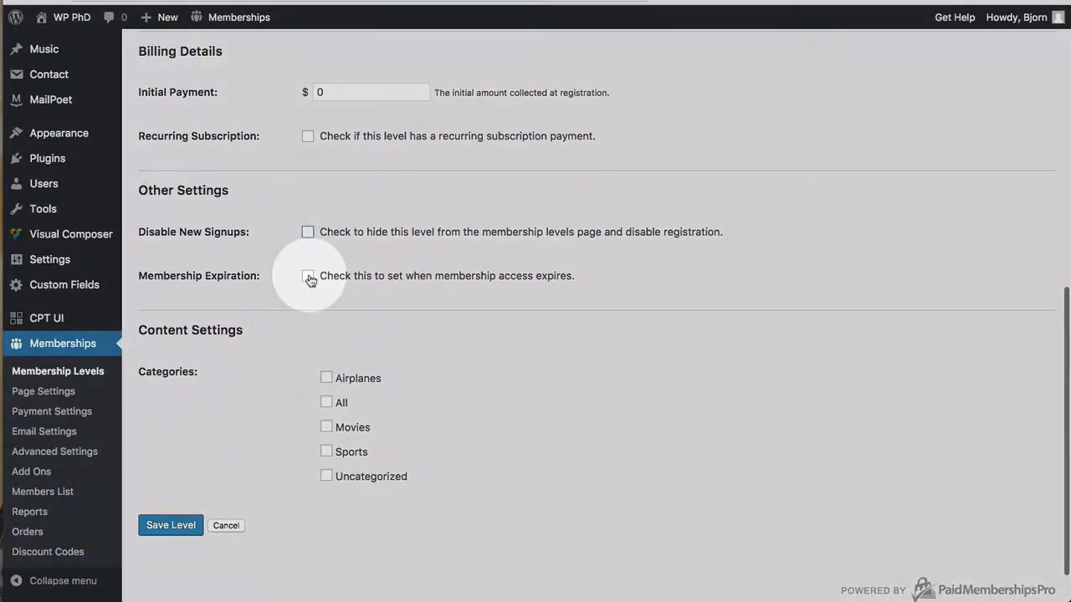
click(308, 277)
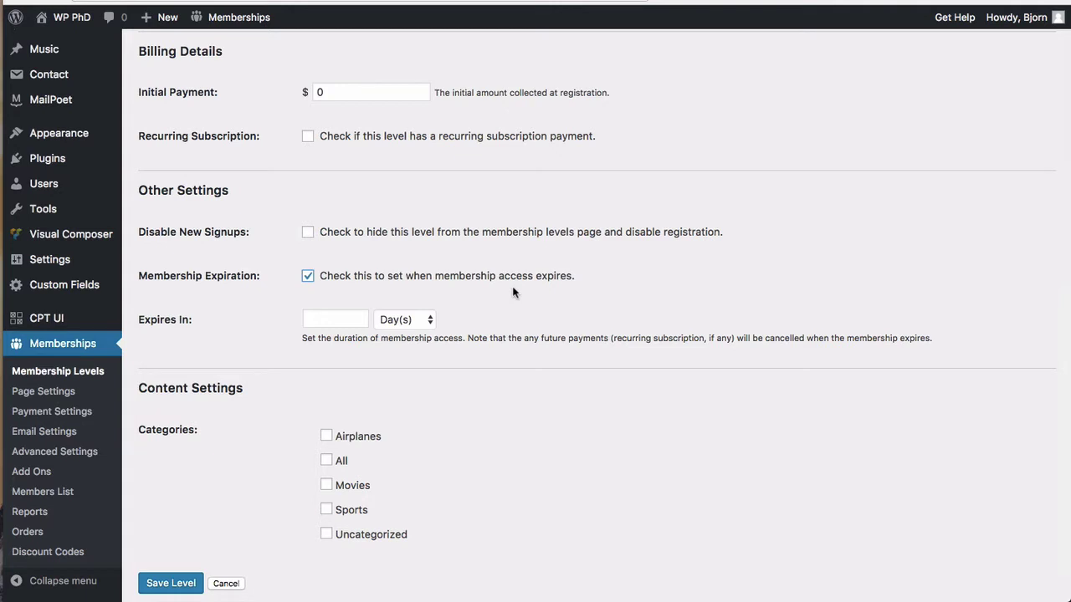
click(364, 320)
text(12)
click(388, 320)
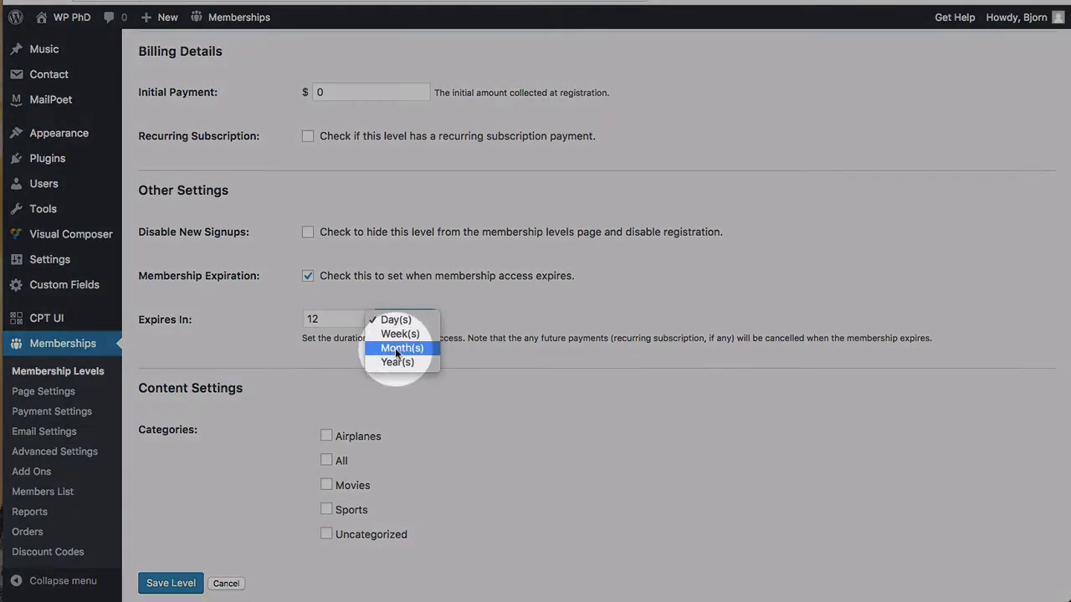
click(394, 347)
click(405, 320)
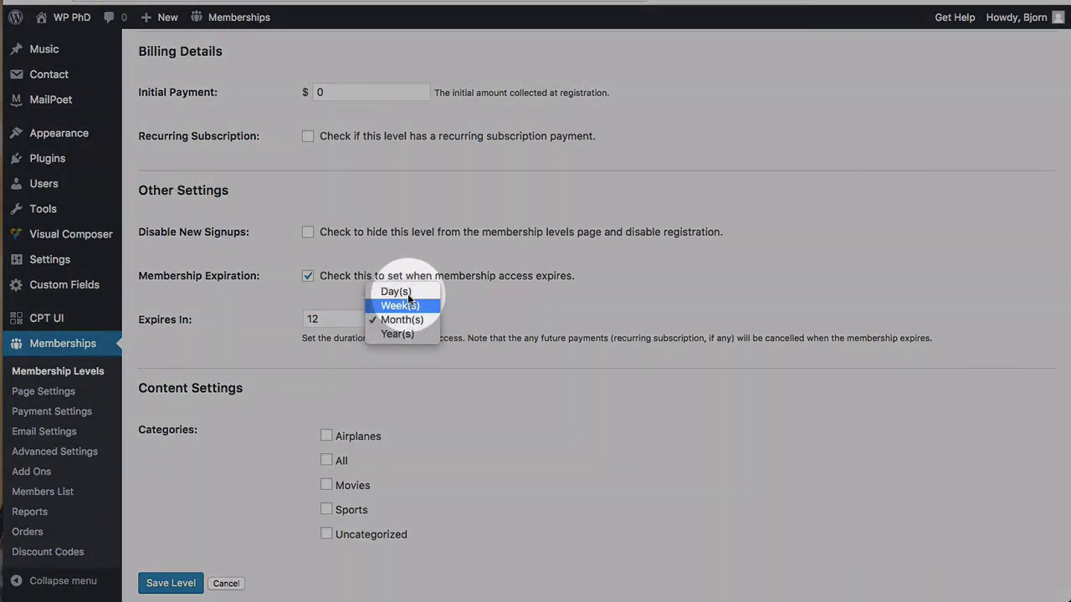
click(409, 289)
double_click(312, 318)
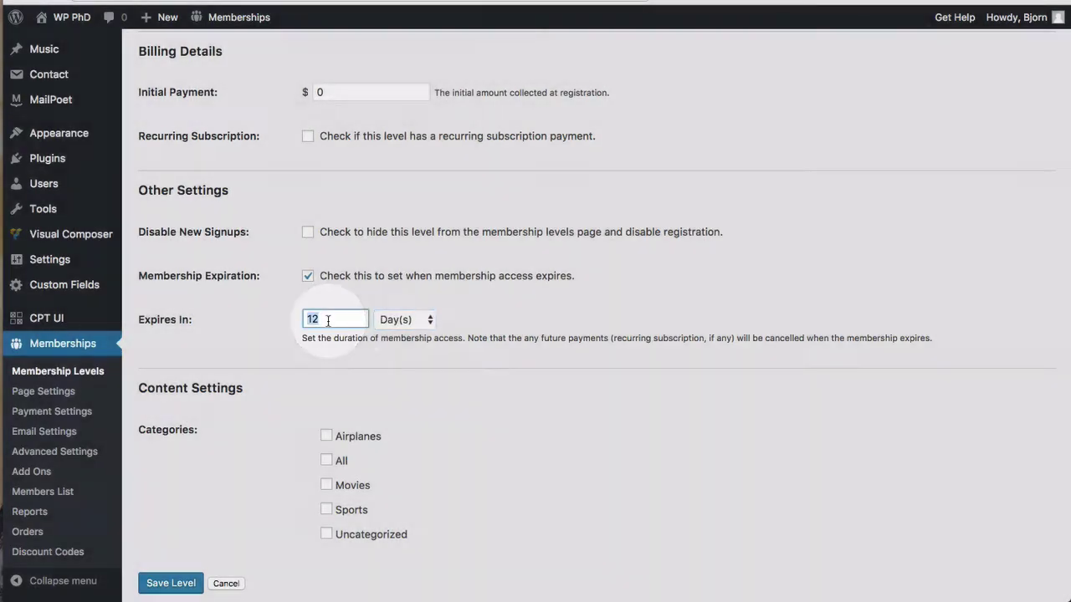
key(BackSpace)
click(288, 278)
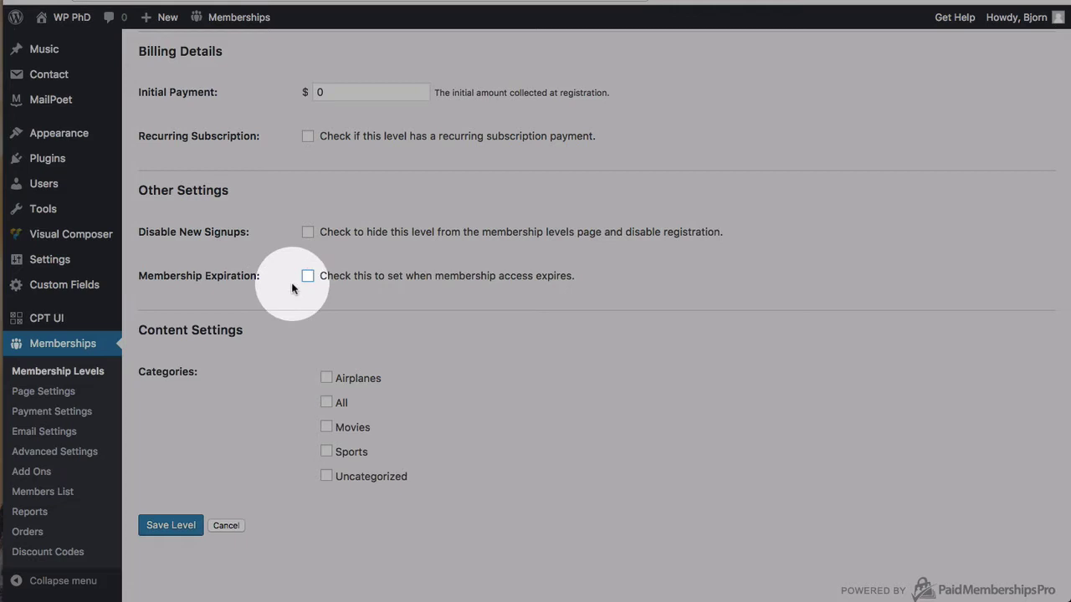
Tick Airplanes, Movies, Sports and Uncategorized for the Free level, then save it.
scroll(274, 365, down, 2)
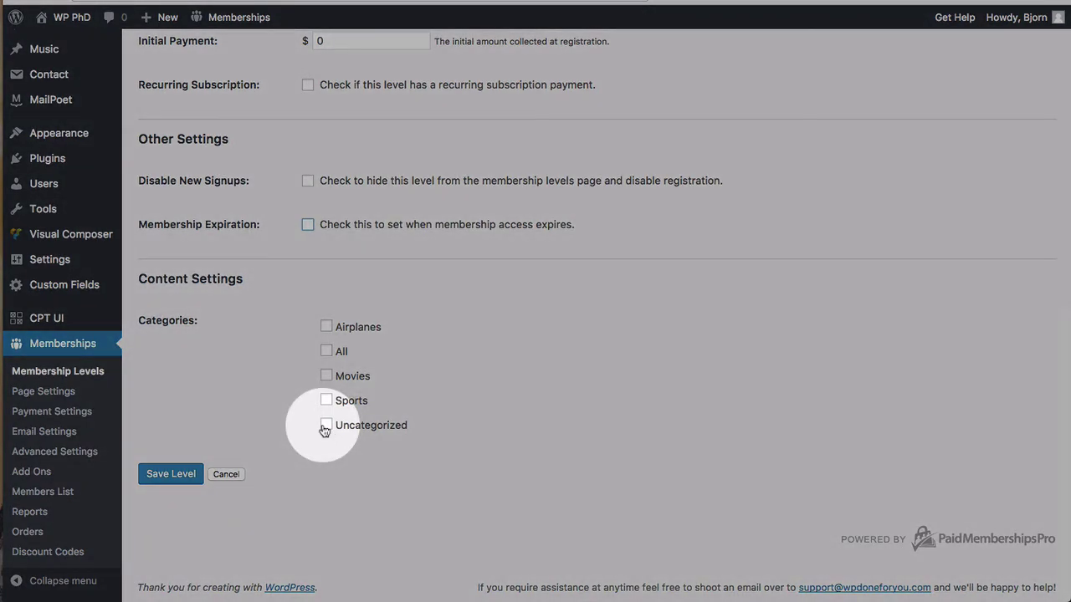
click(325, 426)
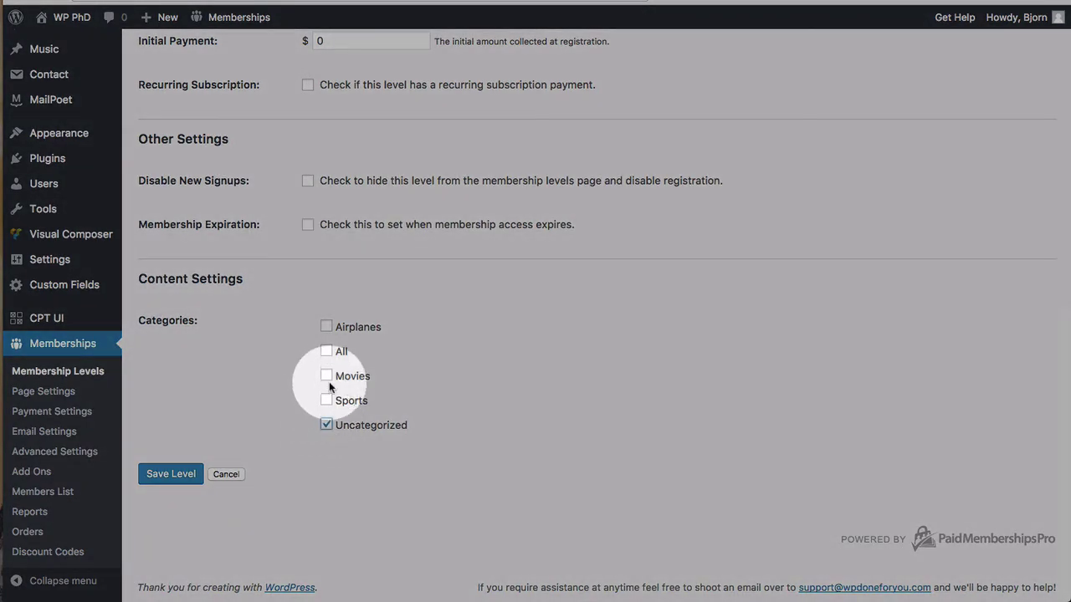
click(326, 351)
click(326, 327)
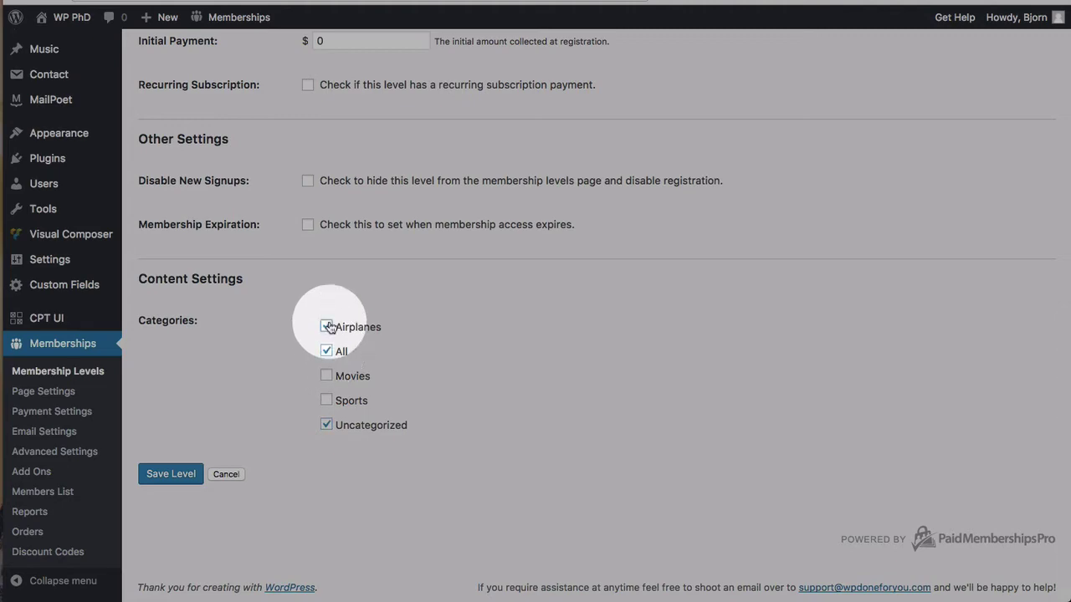
click(327, 376)
click(326, 401)
click(326, 351)
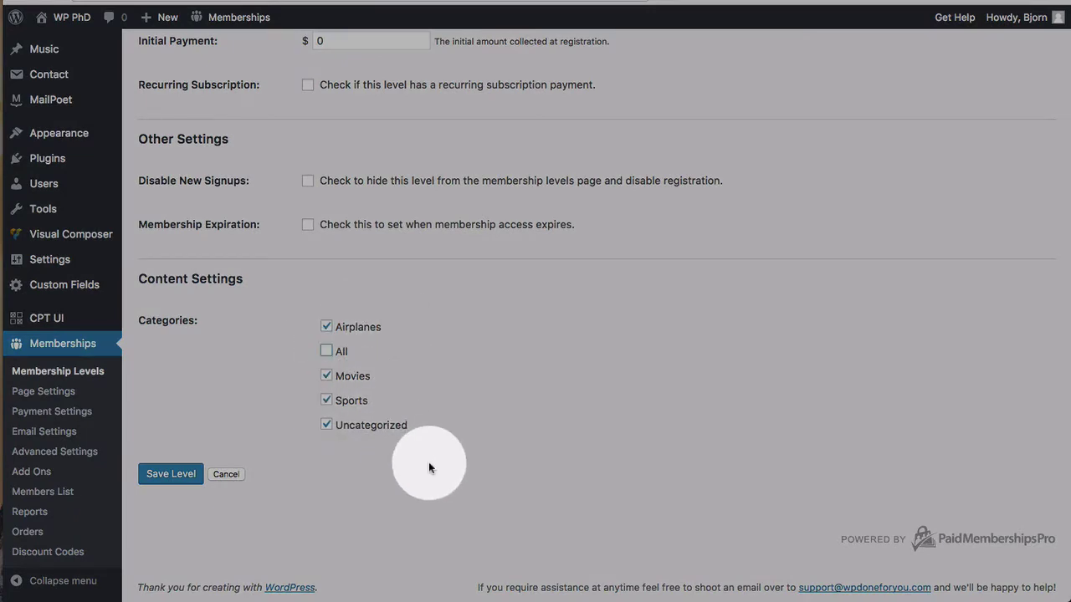
click(170, 486)
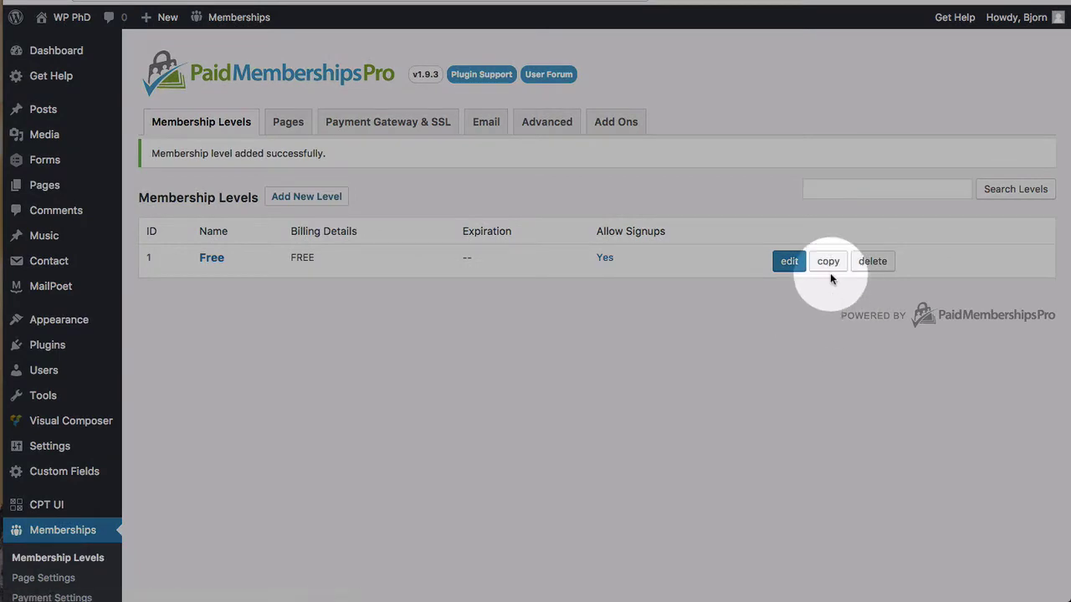
Copy the Free level and rename the copy to Platinum ($15/mo).
click(827, 261)
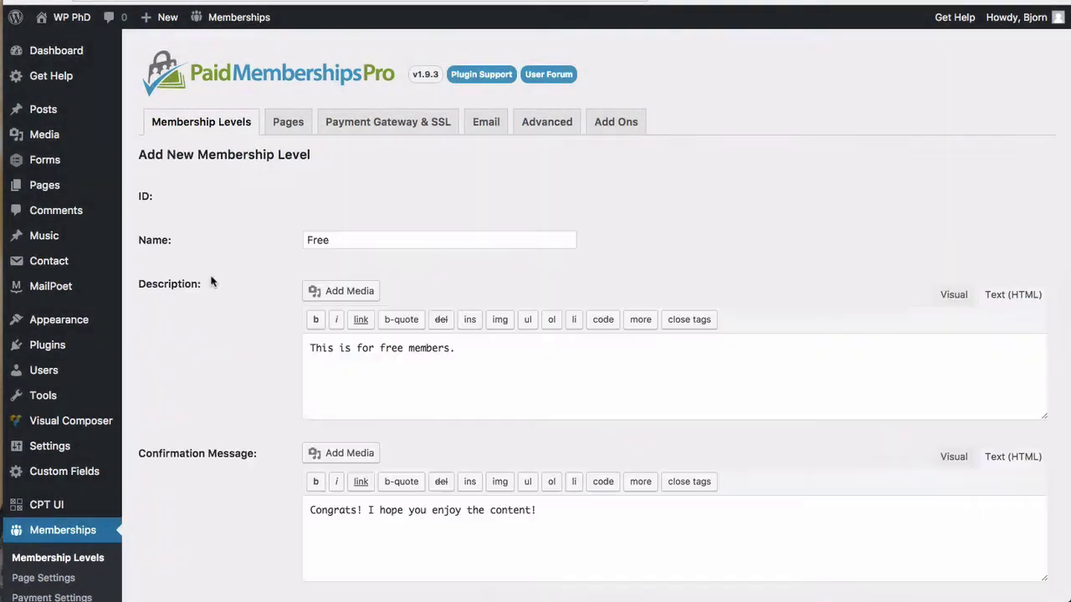
scroll(211, 285, down, 1)
scroll(209, 301, down, 2)
scroll(207, 311, down, 2)
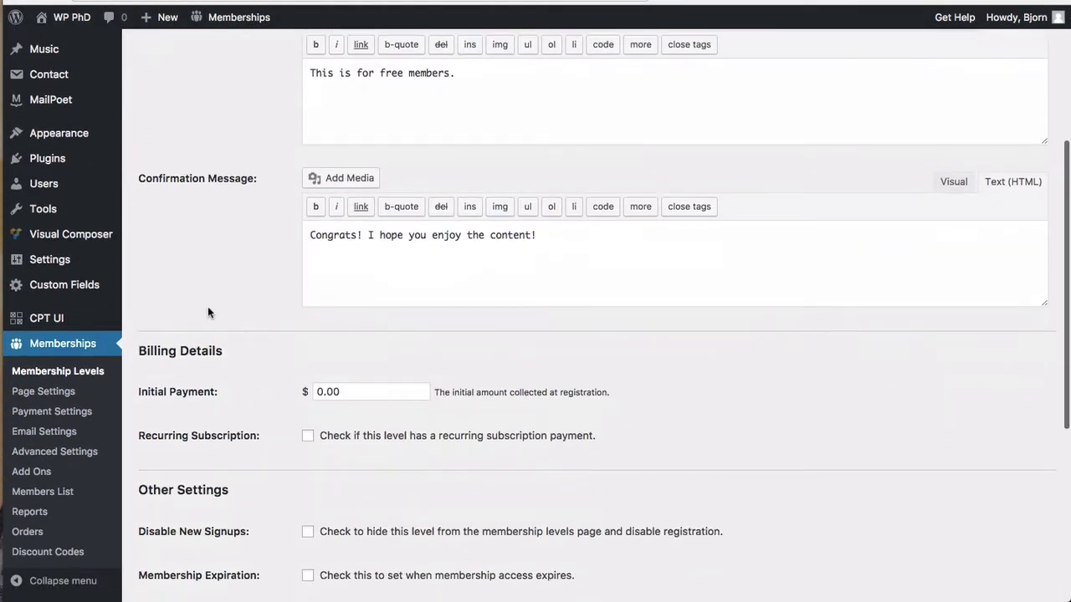
scroll(207, 311, up, 4)
double_click(312, 167)
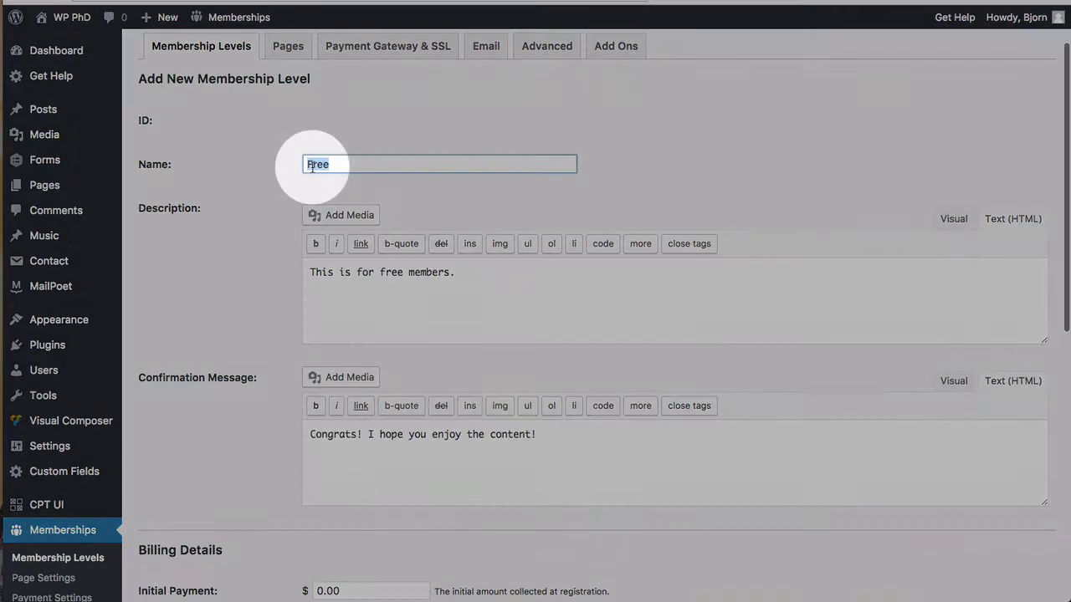
text(Platinum ($15/mo)
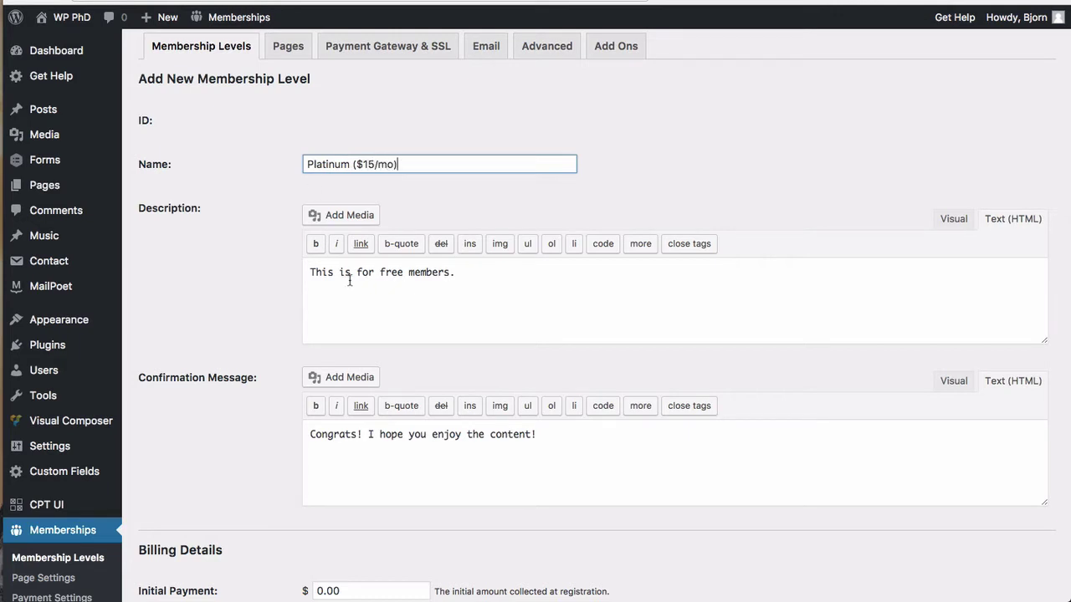
Change 'free' in the description to 'our Platinum'.
double_click(395, 271)
text(our pl)
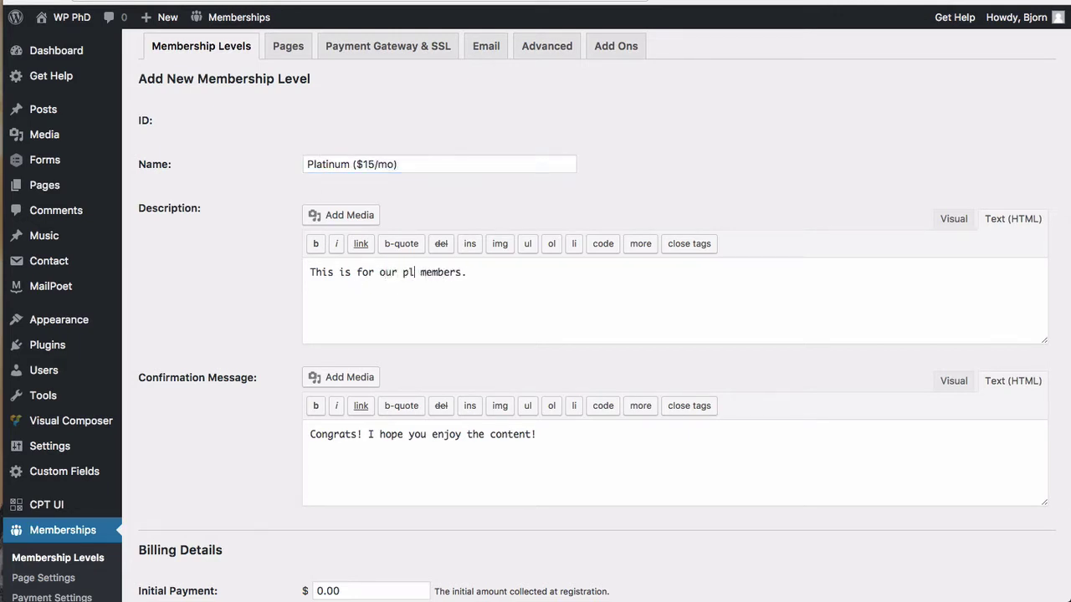
text(atnim)
key(BackSpace)
key(BackSpace)
key(BackSpace)
key(BackSpace)
key(BackSpace)
key(BackSpace)
key(BackSpace)
text(Platinum)
Set the Platinum level's initial payment to 15.
scroll(377, 389, down, 3)
scroll(285, 436, down, 3)
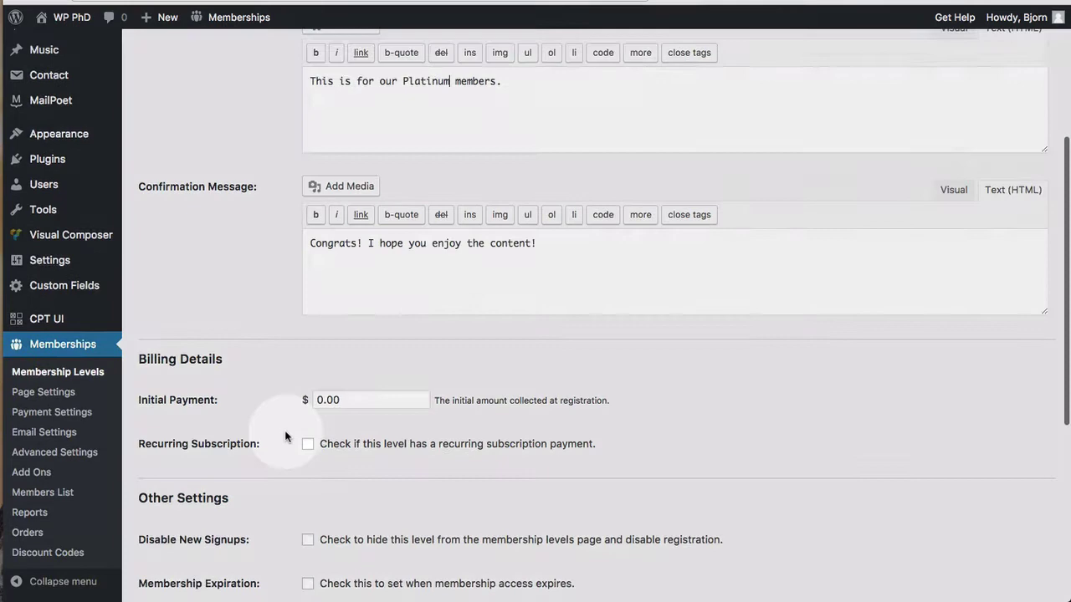
drag(333, 400, 281, 400)
text(15)
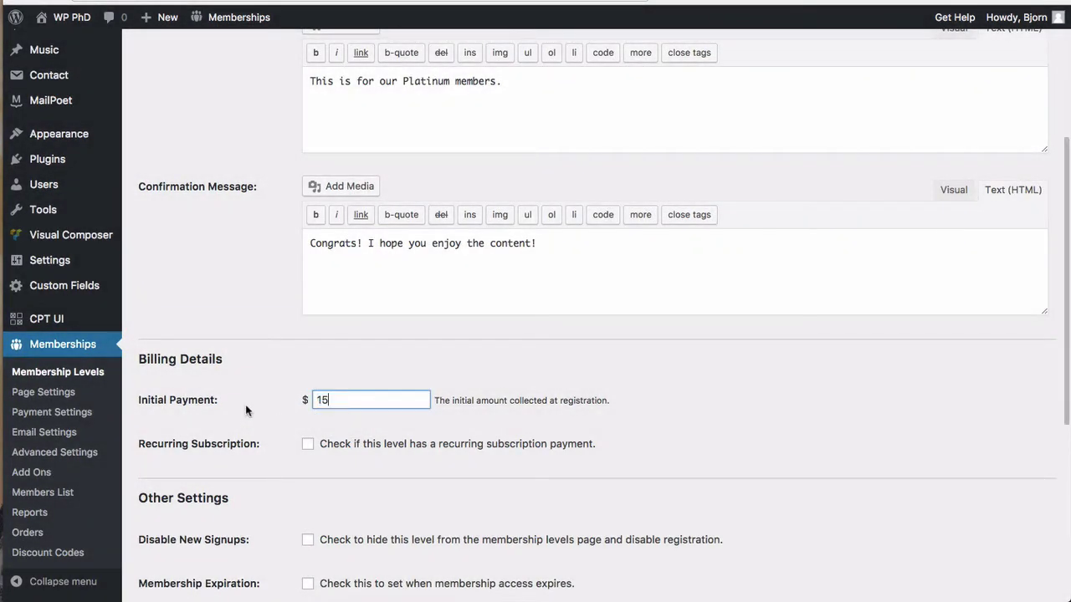
scroll(246, 406, down, 6)
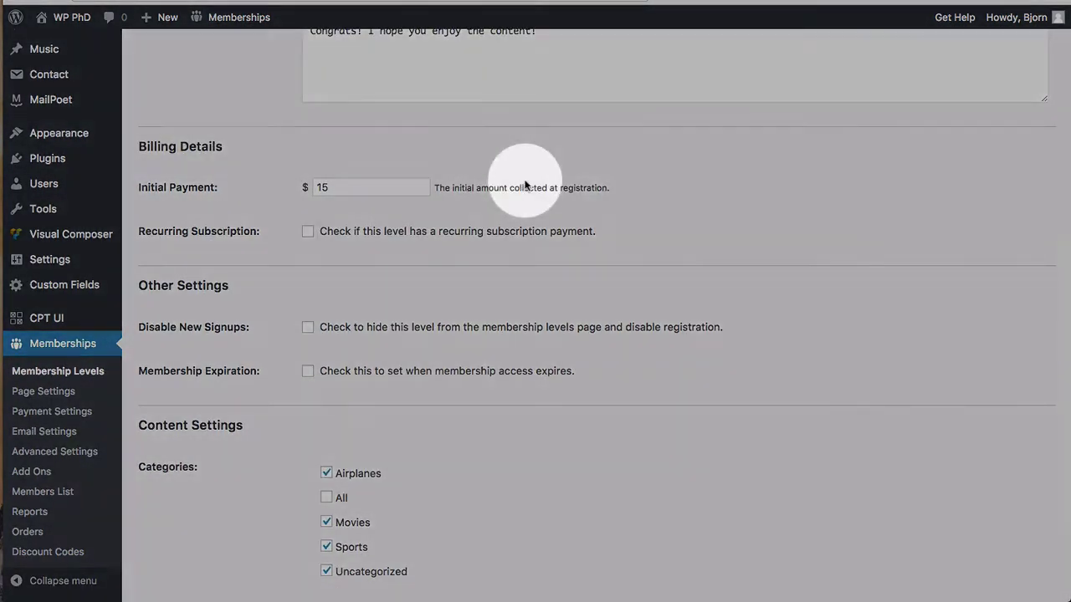
drag(333, 187, 308, 187)
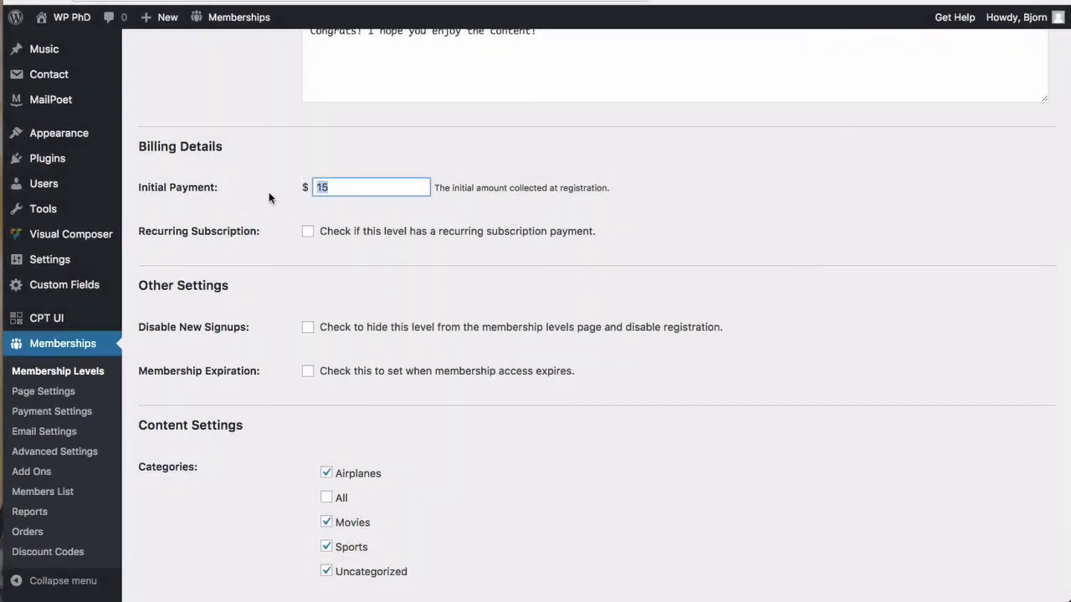
click(269, 191)
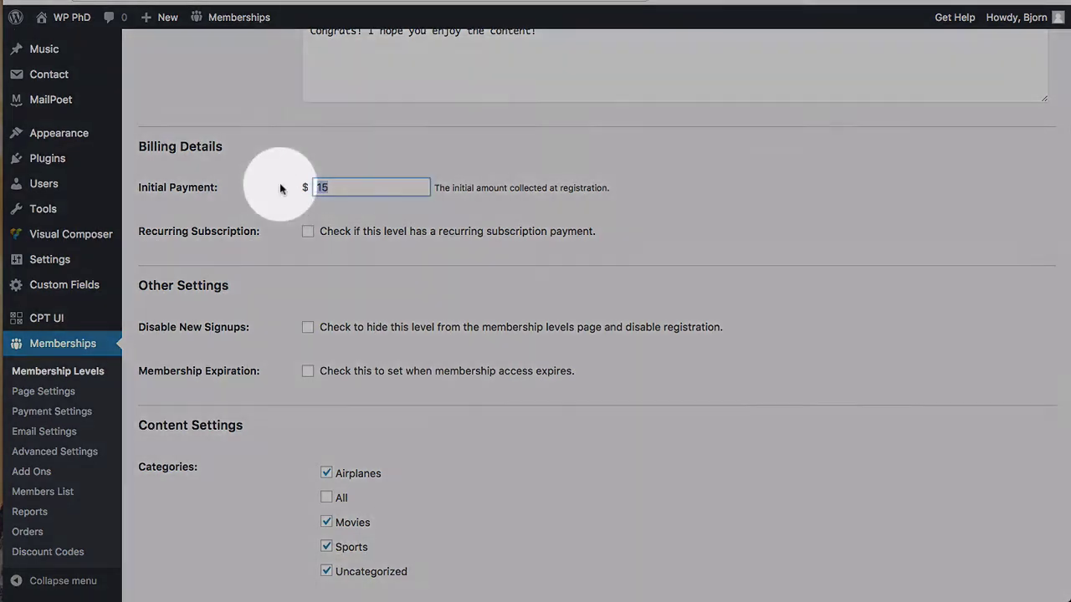
Enable recurring subscription billing of 15 per 1 Month.
key(BackSpace)
click(307, 232)
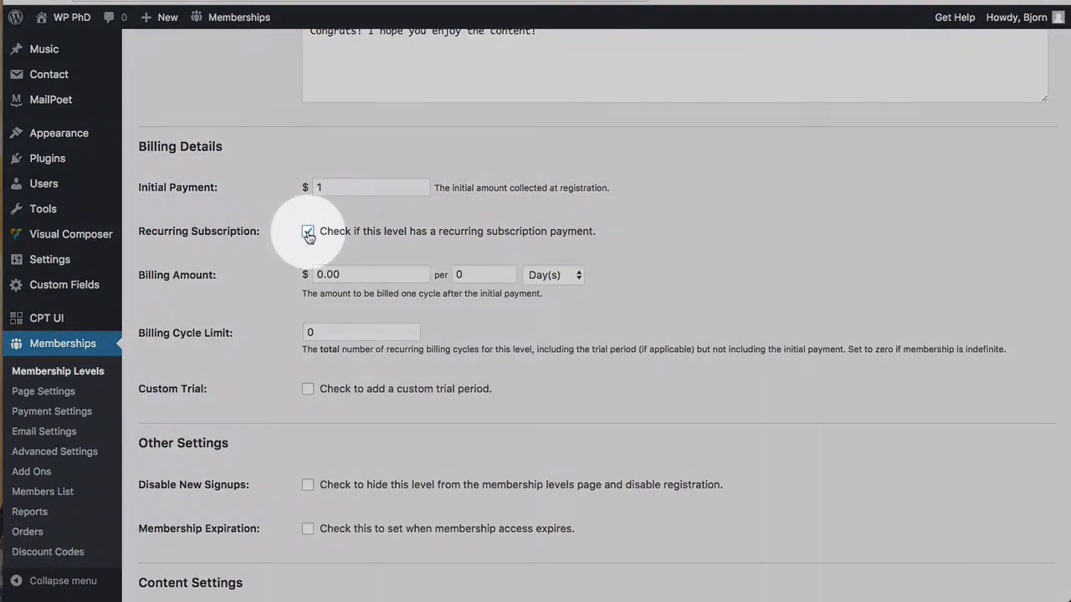
drag(361, 276, 285, 272)
text(15)
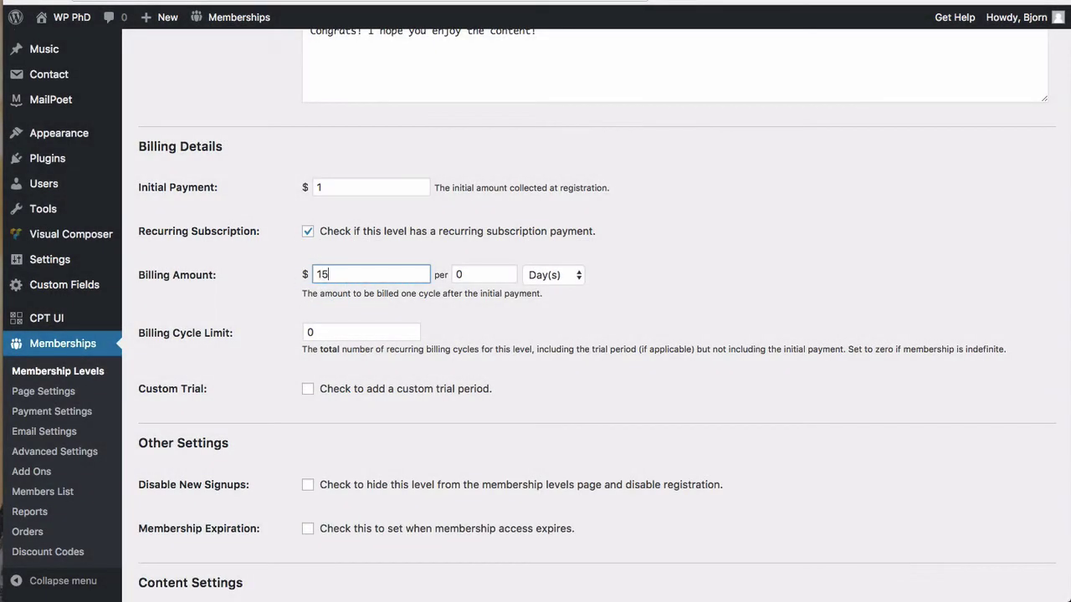
double_click(477, 274)
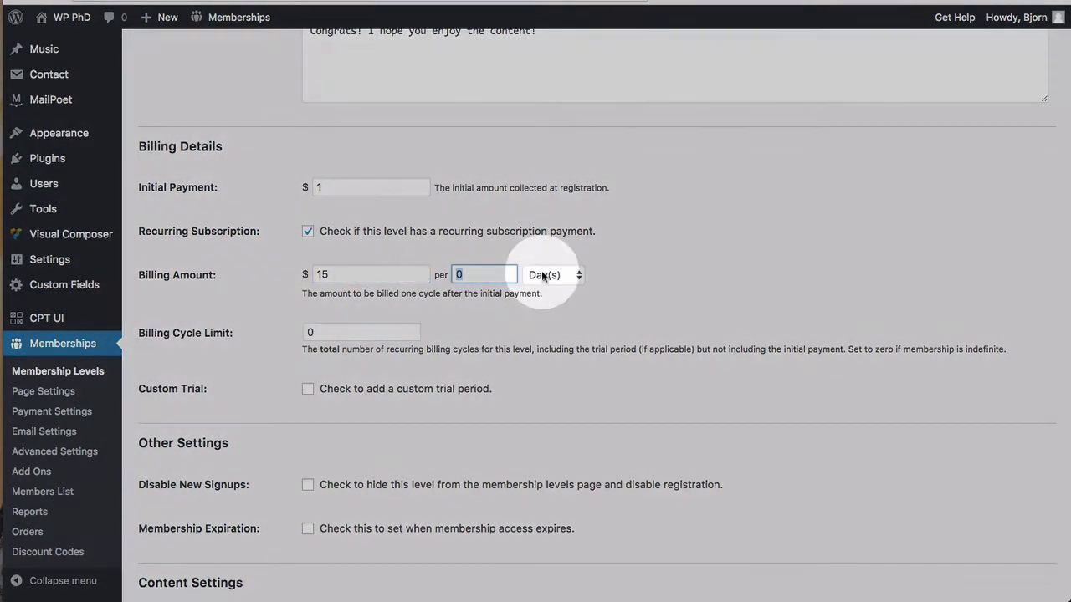
text(1)
click(568, 275)
click(554, 302)
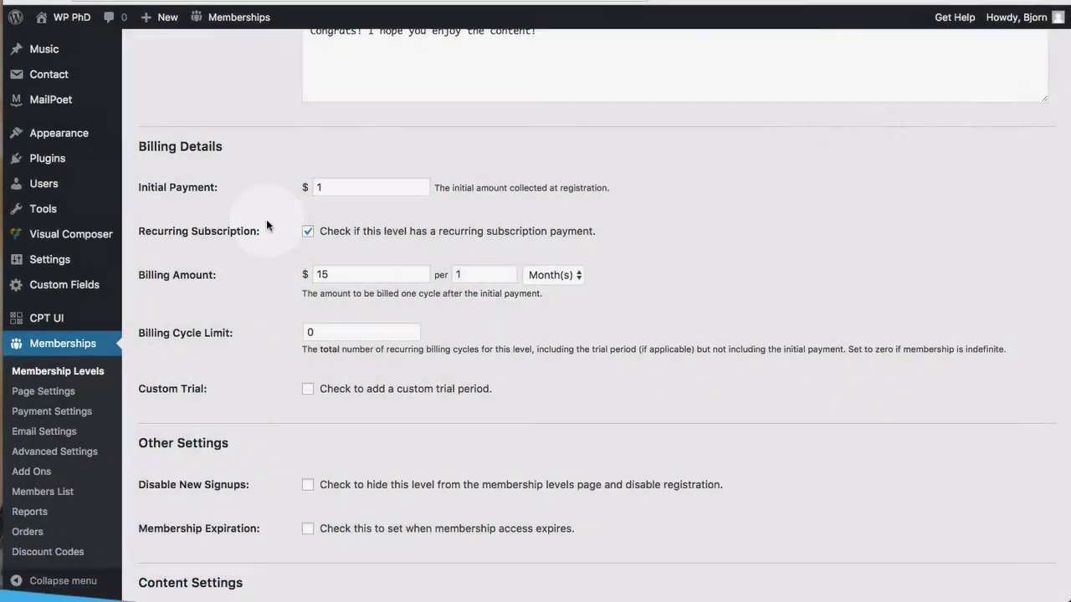
Keep the initial payment at 15 and leave the billing cycle limit empty.
click(334, 189)
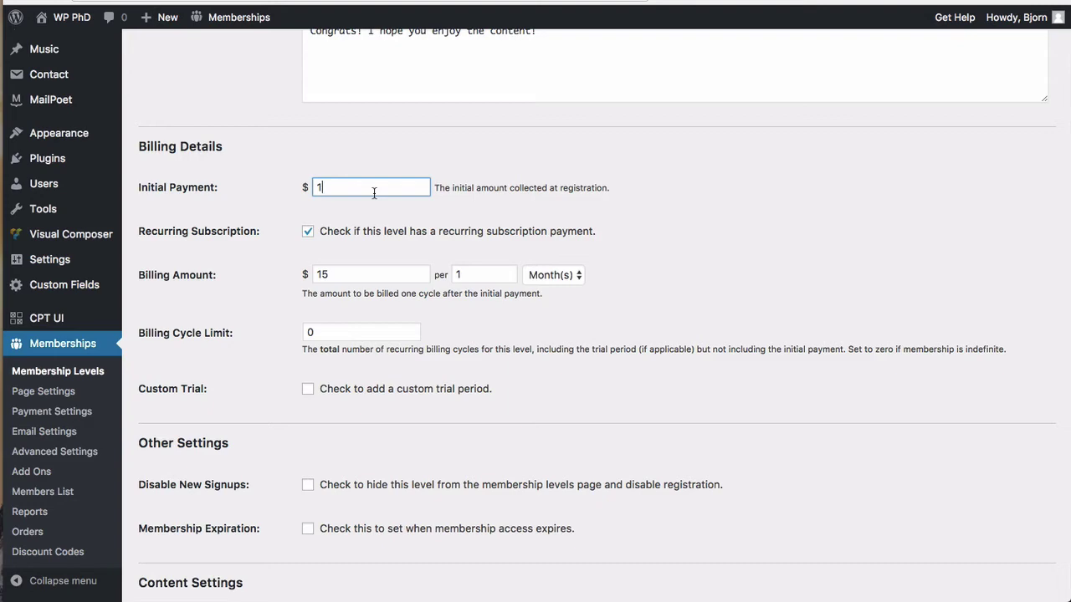
text(5)
click(278, 231)
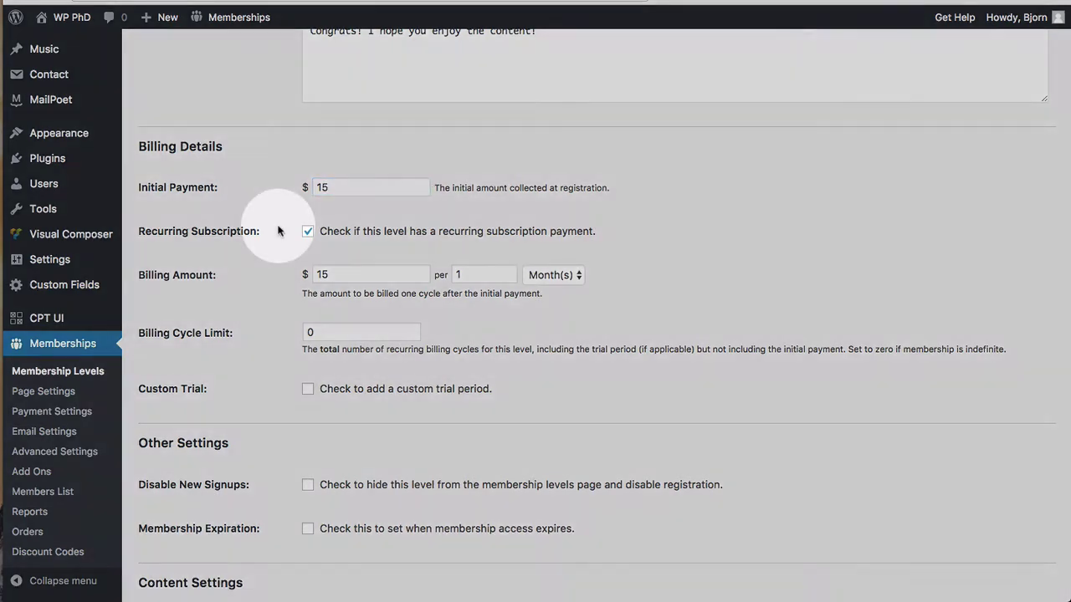
scroll(231, 291, down, 2)
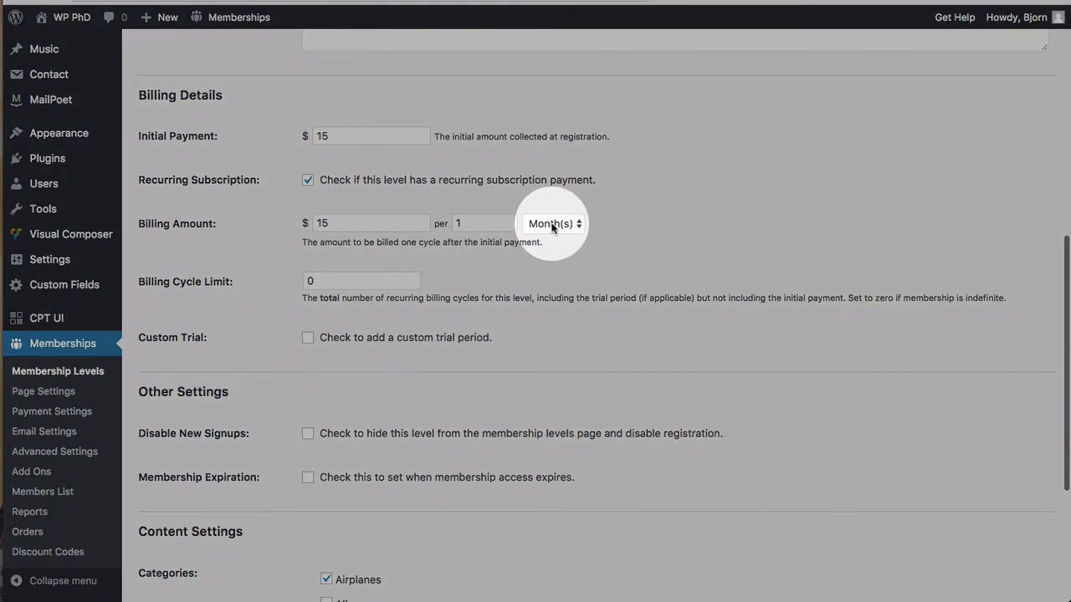
scroll(349, 258, down, 1)
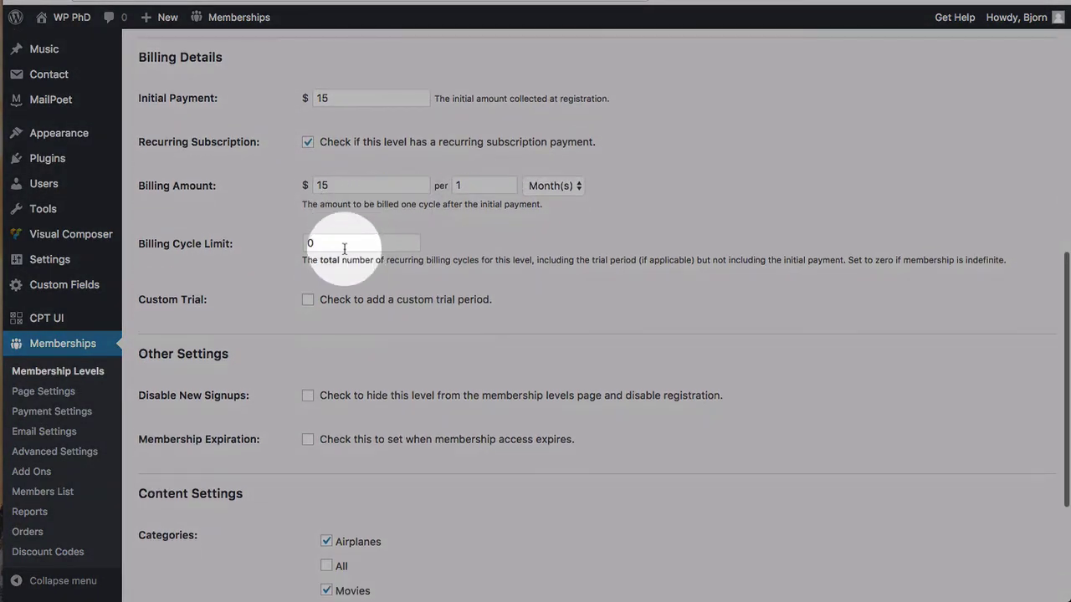
click(344, 244)
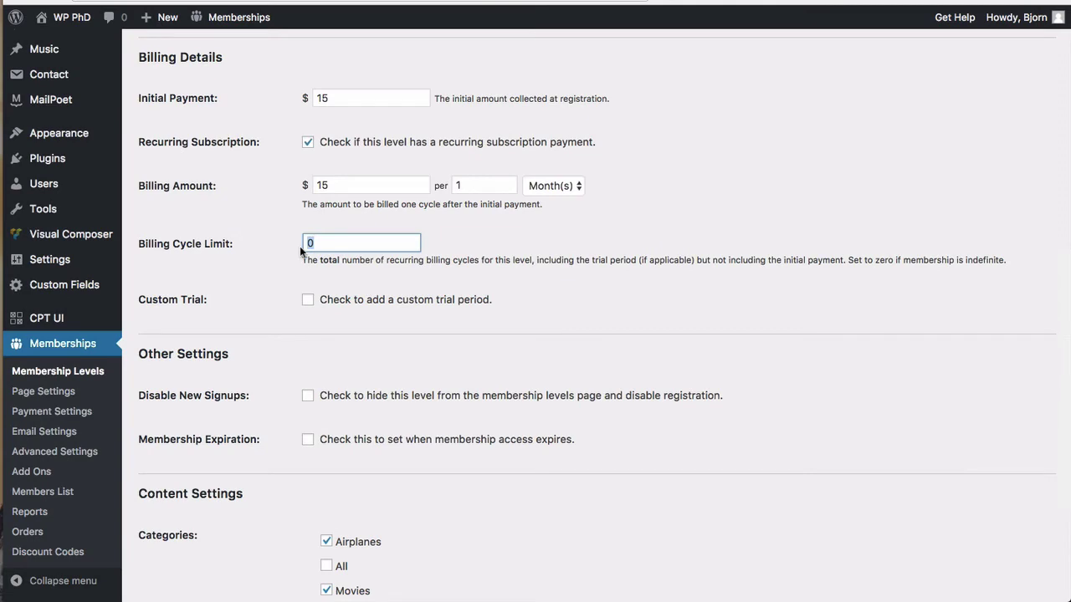
scroll(268, 288, down, 1)
Enable Custom Trial with a $1 trial billing amount for the first 1 payment.
click(142, 259)
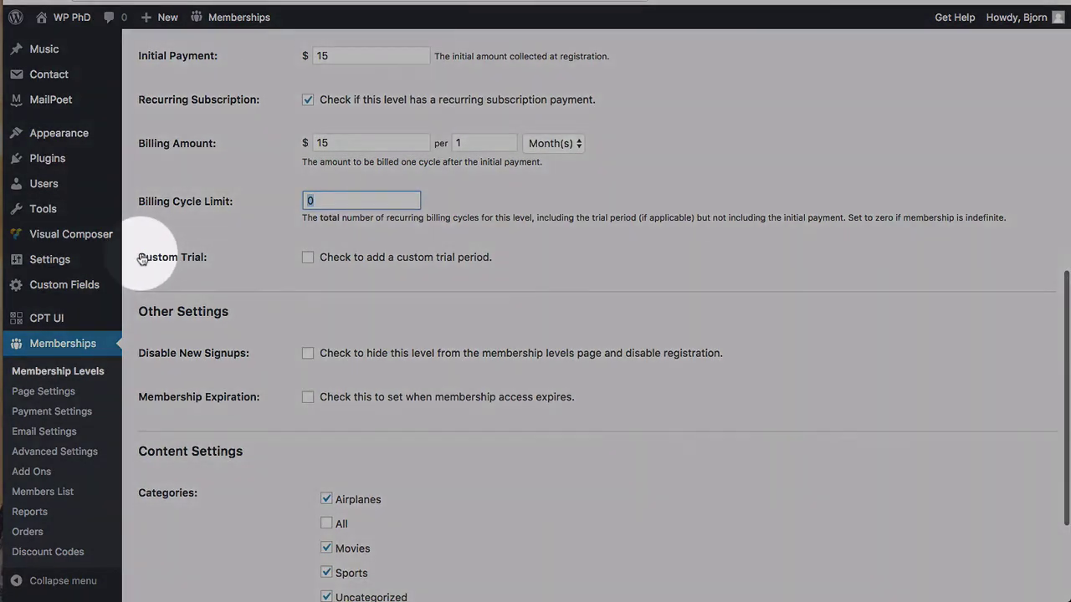
drag(142, 259, 229, 256)
click(307, 261)
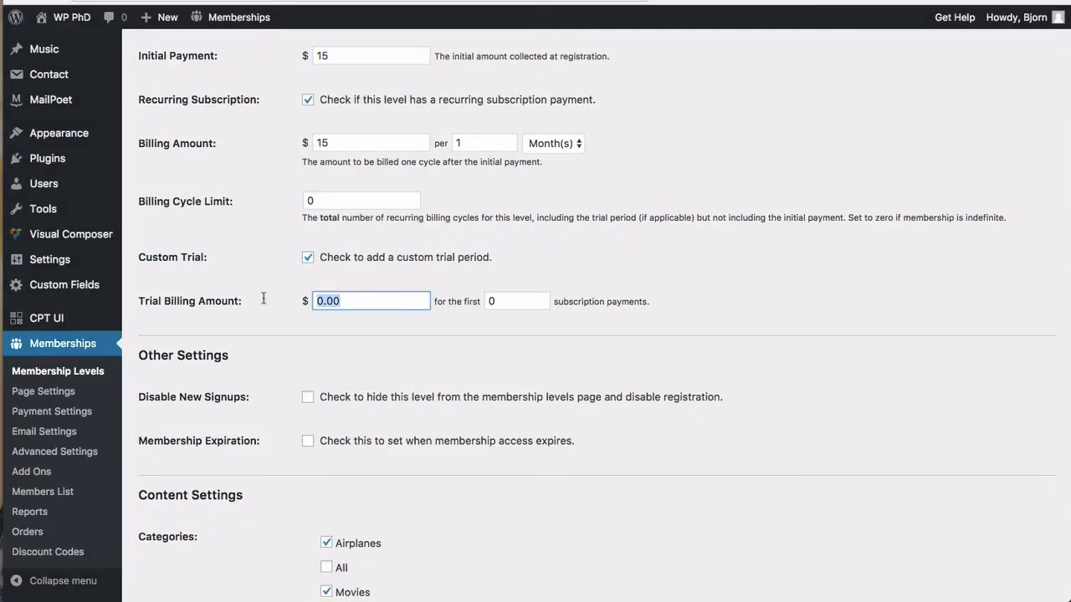
click(350, 328)
text(1)
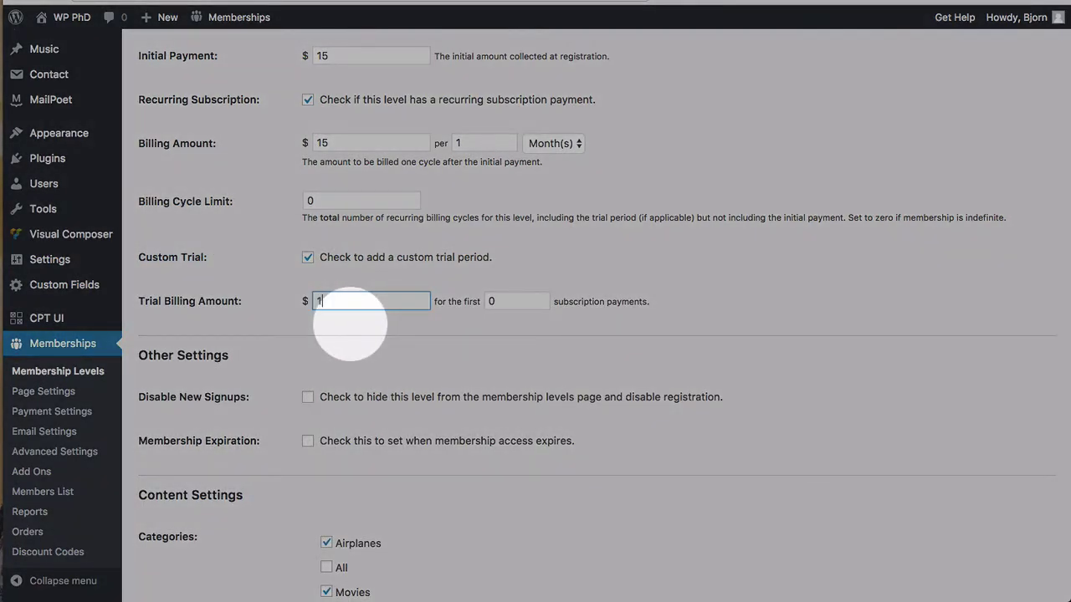
key(Tab)
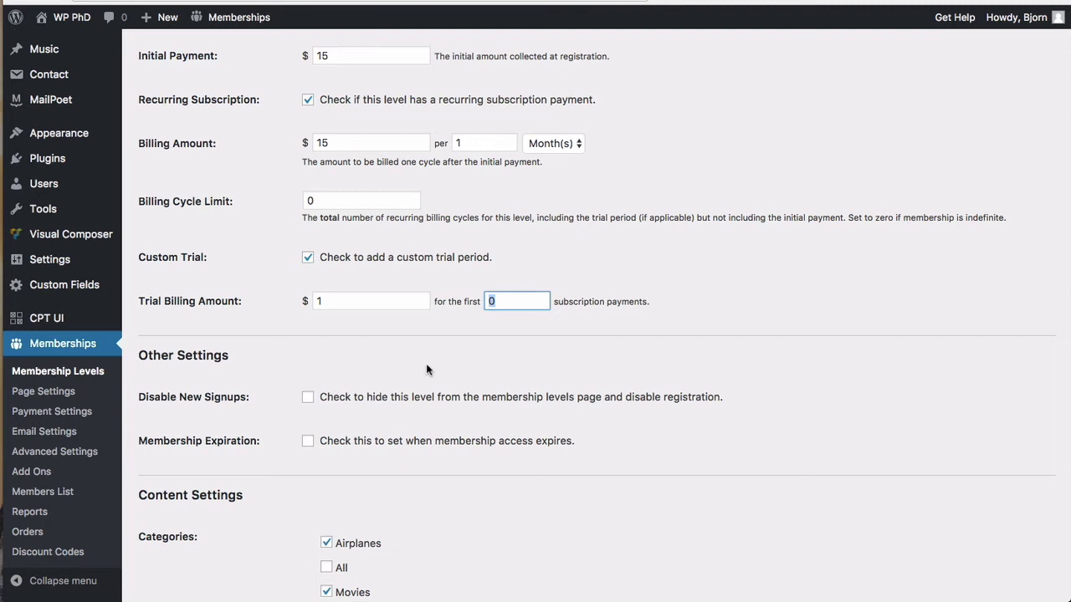
text(3)
key(BackSpace)
text(1)
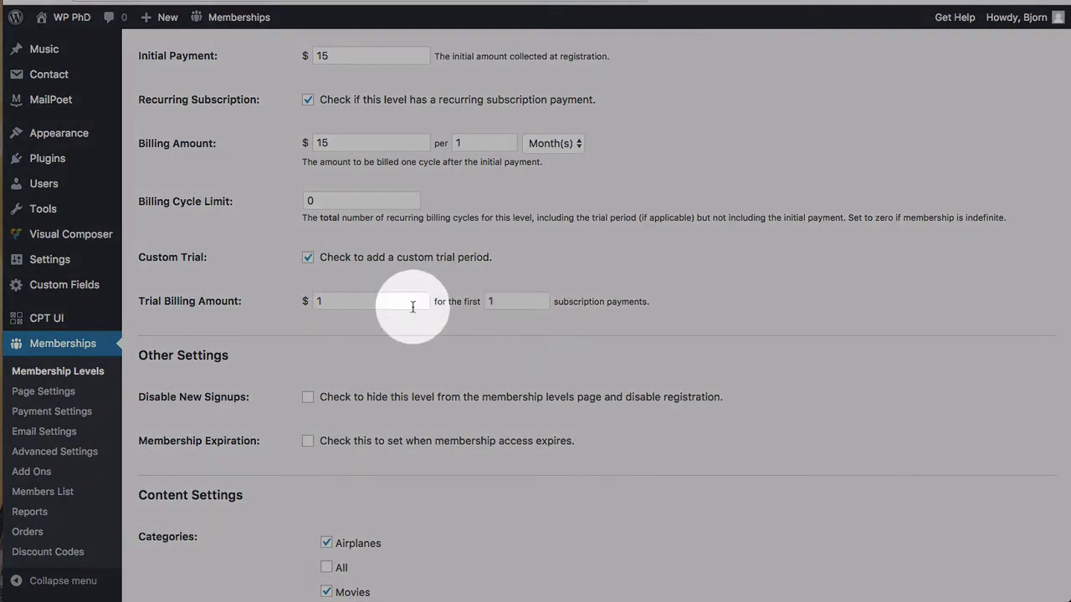
Untick Airplanes, Movies and Sports, tick All, and save the Platinum level.
scroll(245, 310, up, 2)
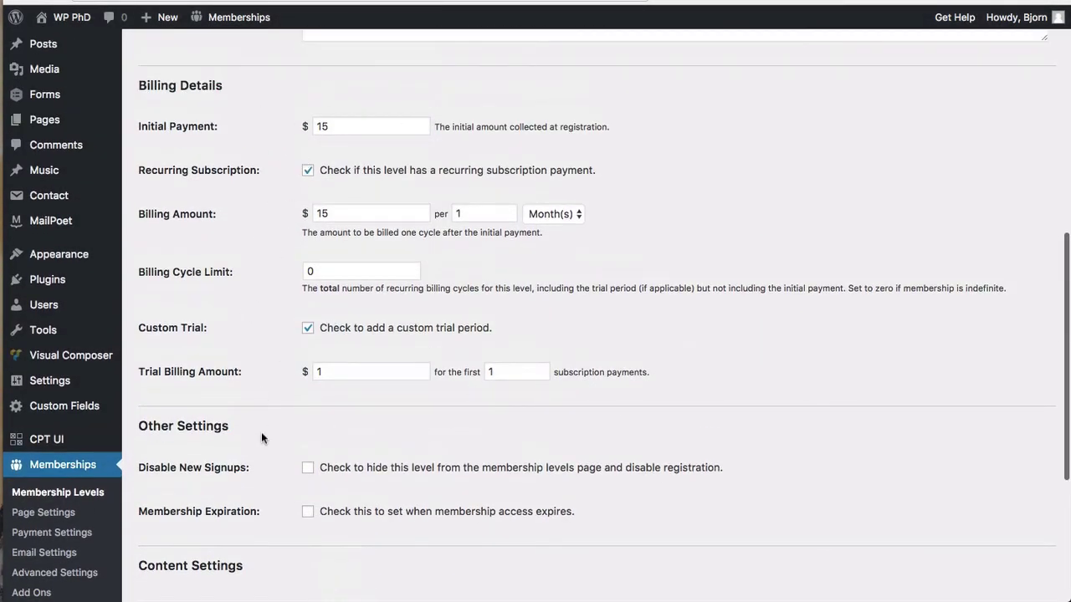
scroll(262, 438, down, 5)
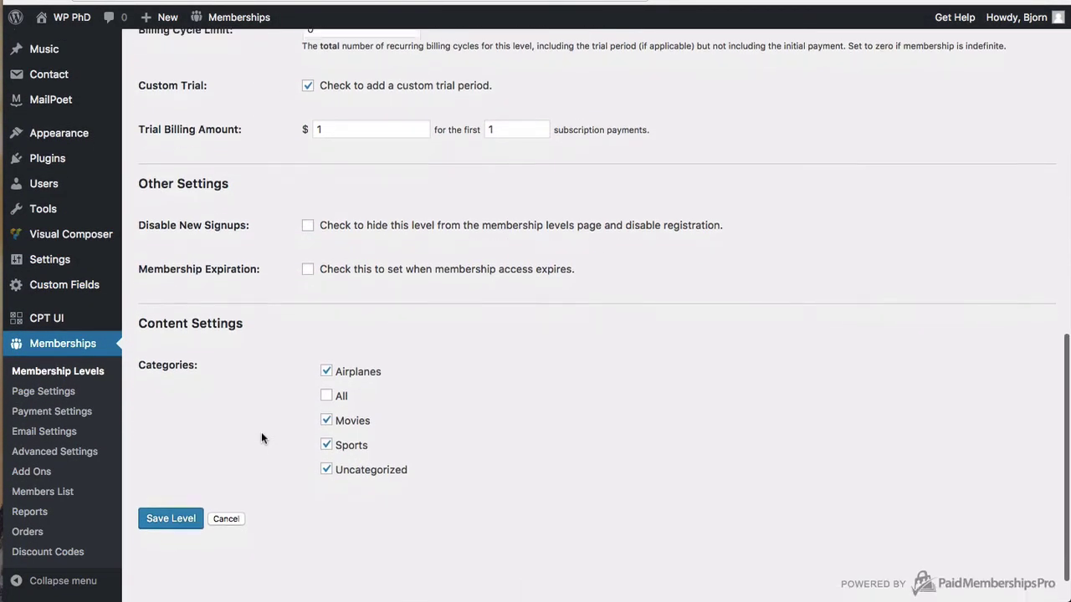
scroll(261, 433, down, 1)
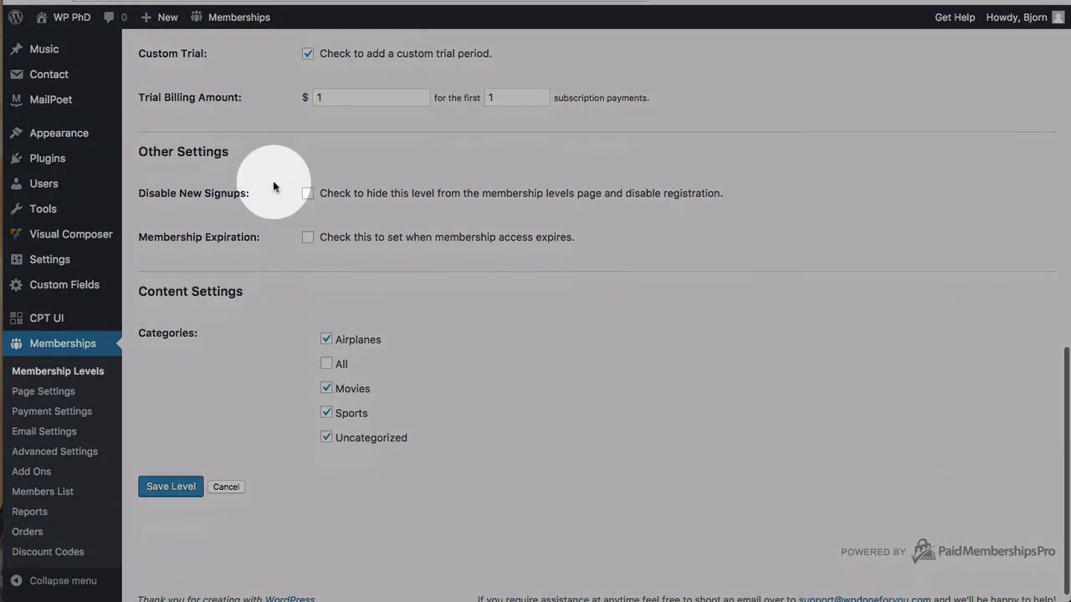
scroll(303, 288, down, 1)
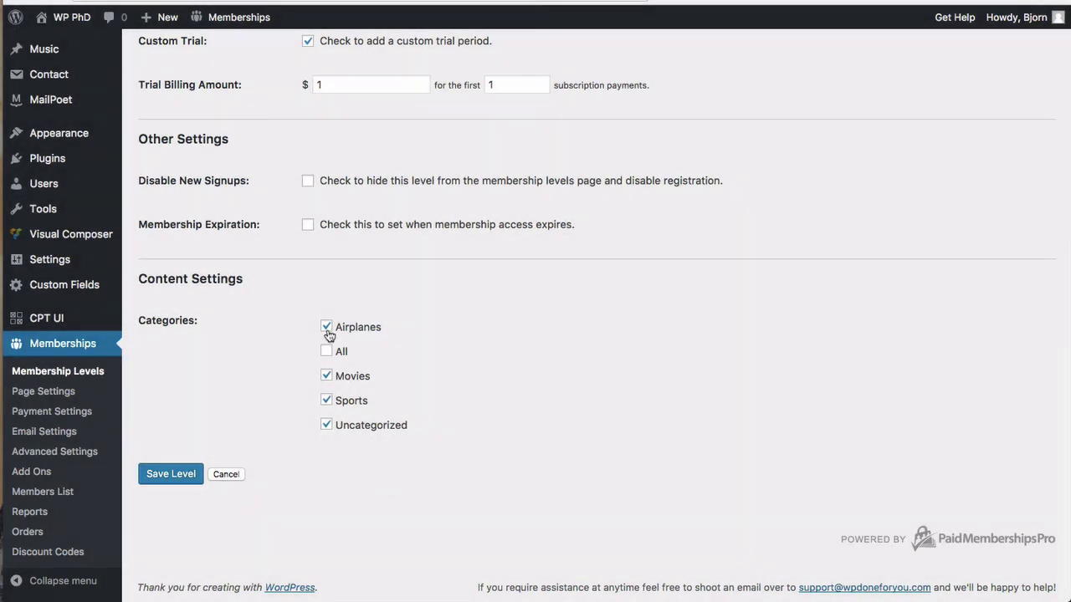
click(327, 327)
click(326, 375)
click(326, 400)
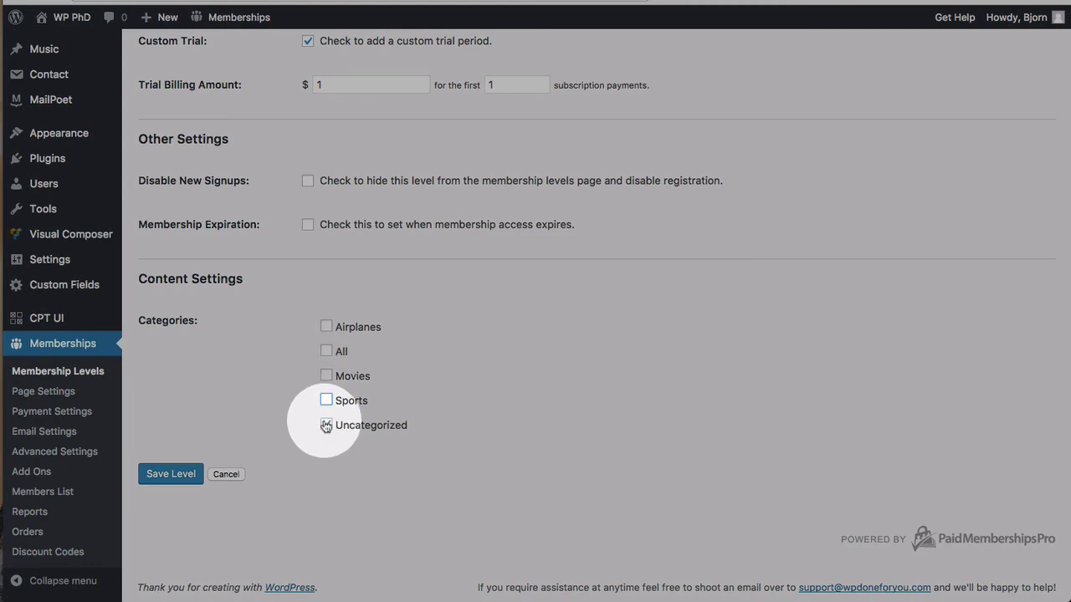
click(327, 351)
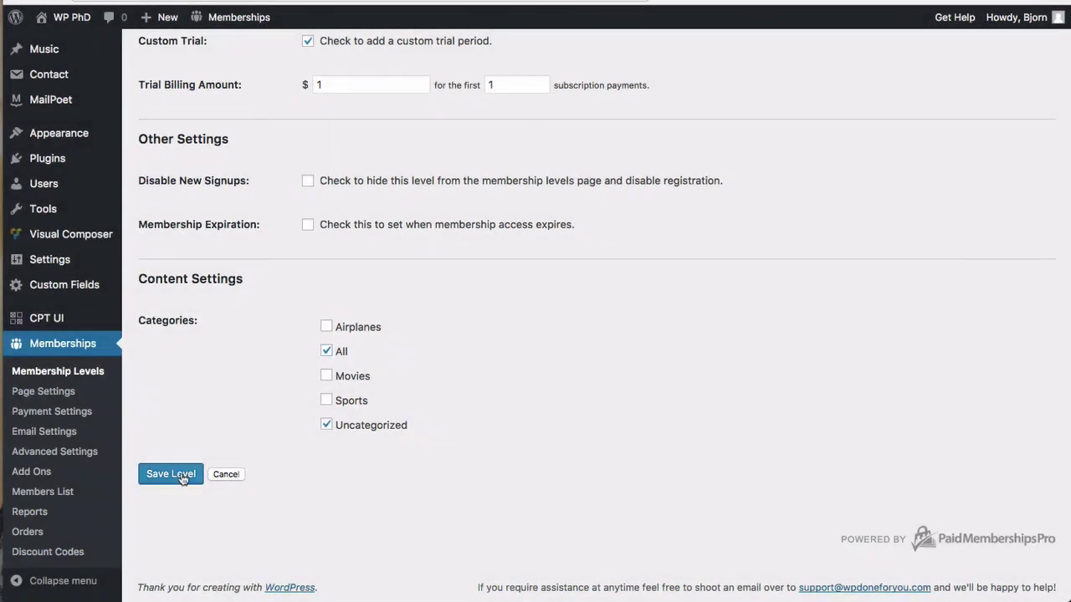
click(182, 478)
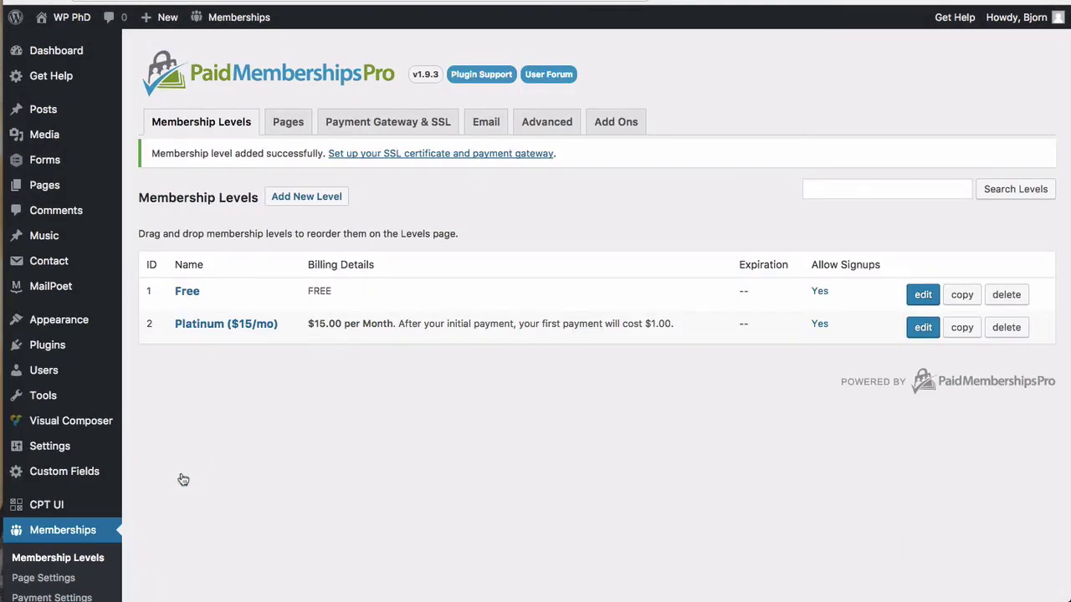
mouse_move(43, 110)
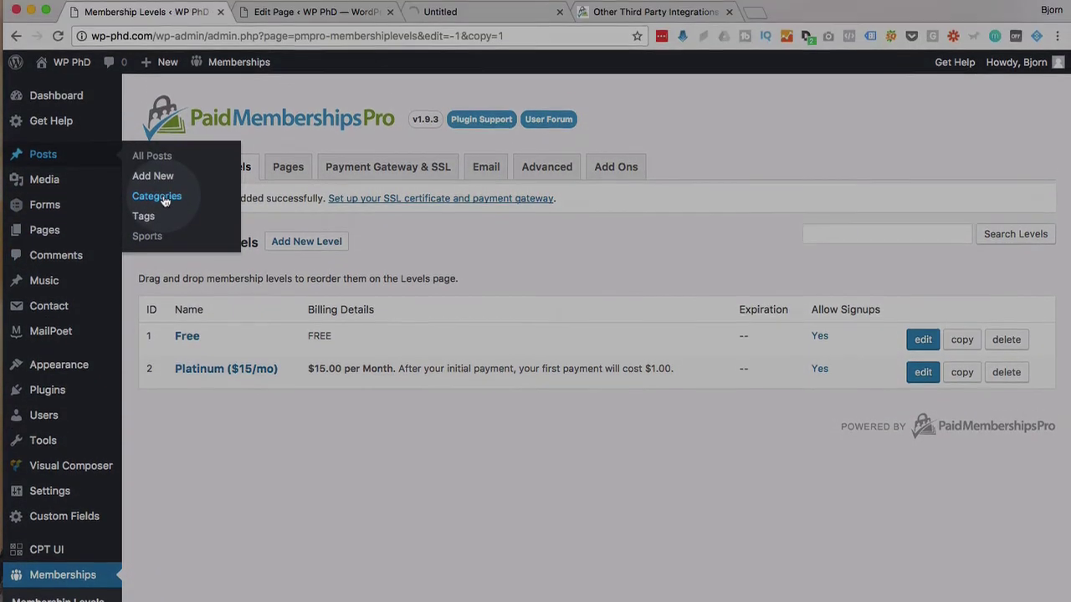
Add a post category named Platinum with slug 'platinum', then return to Membership Levels.
click(159, 152)
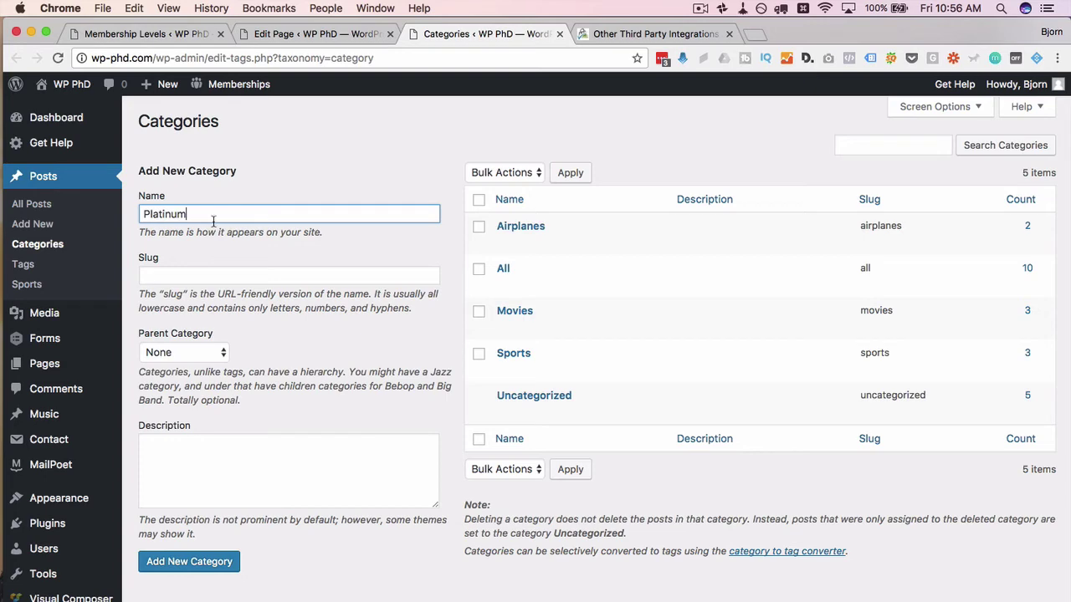
click(199, 272)
key(shift+Tab)
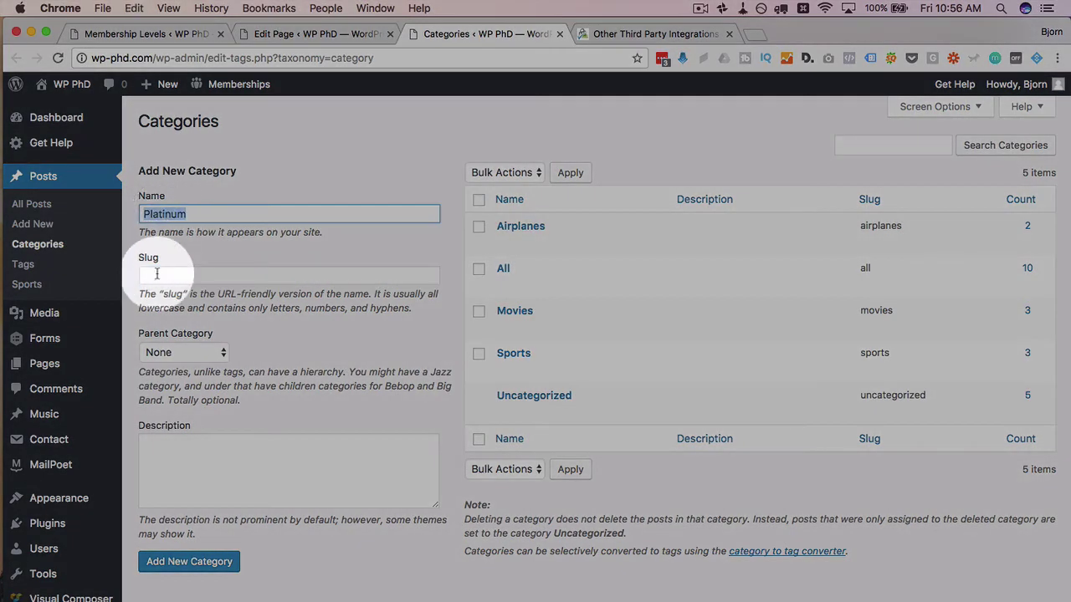
key(super+c)
click(150, 275)
key(super+v)
key(BackSpace)
text(p)
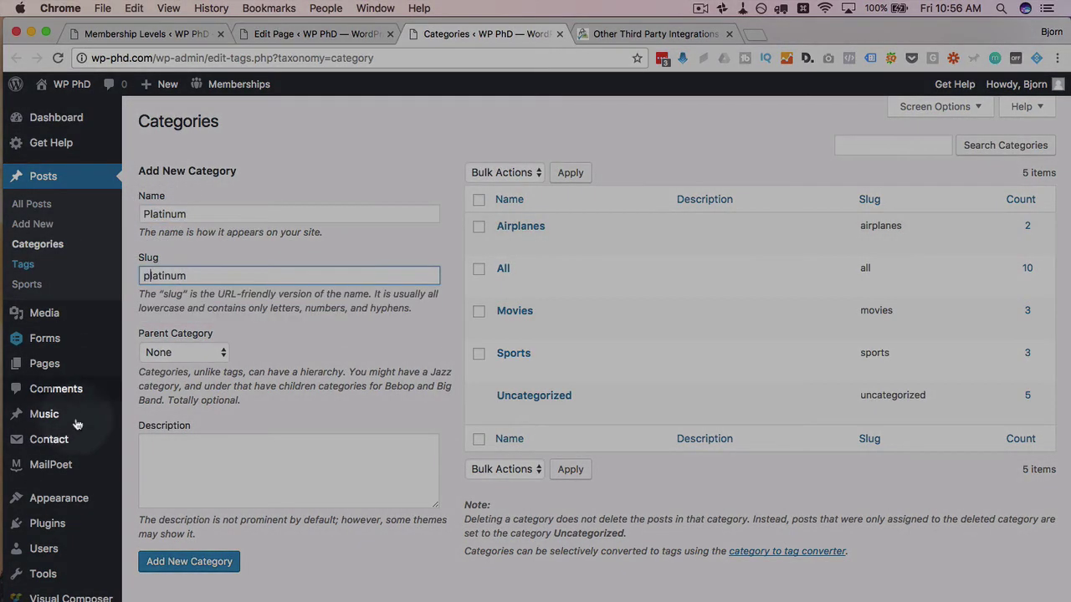
click(173, 559)
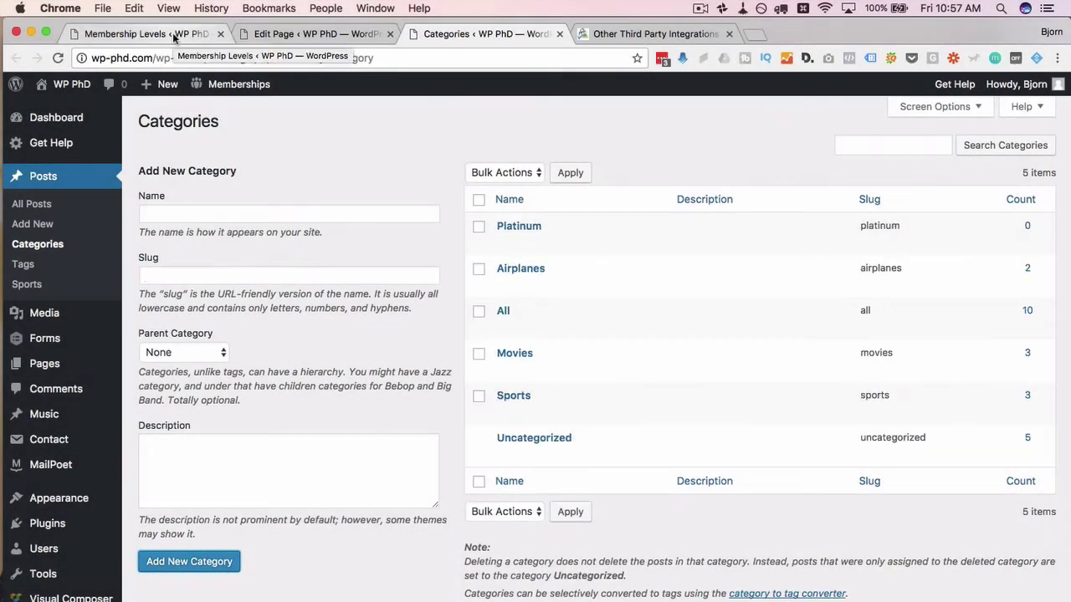
click(168, 33)
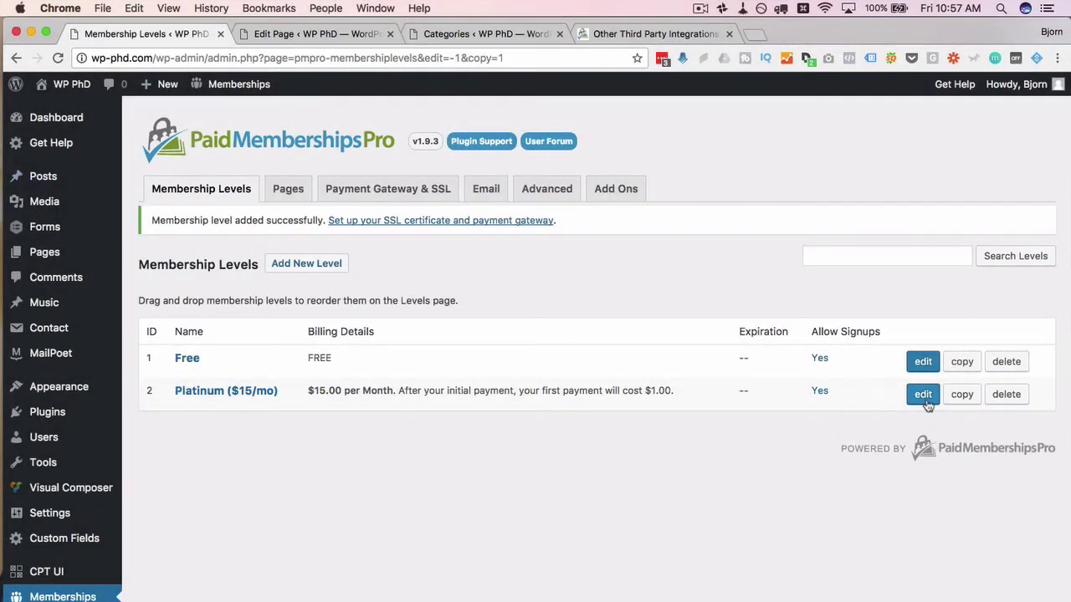
Edit Platinum to untick All and Uncategorized, tick the Platinum category, and save.
click(924, 399)
scroll(204, 461, down, 5)
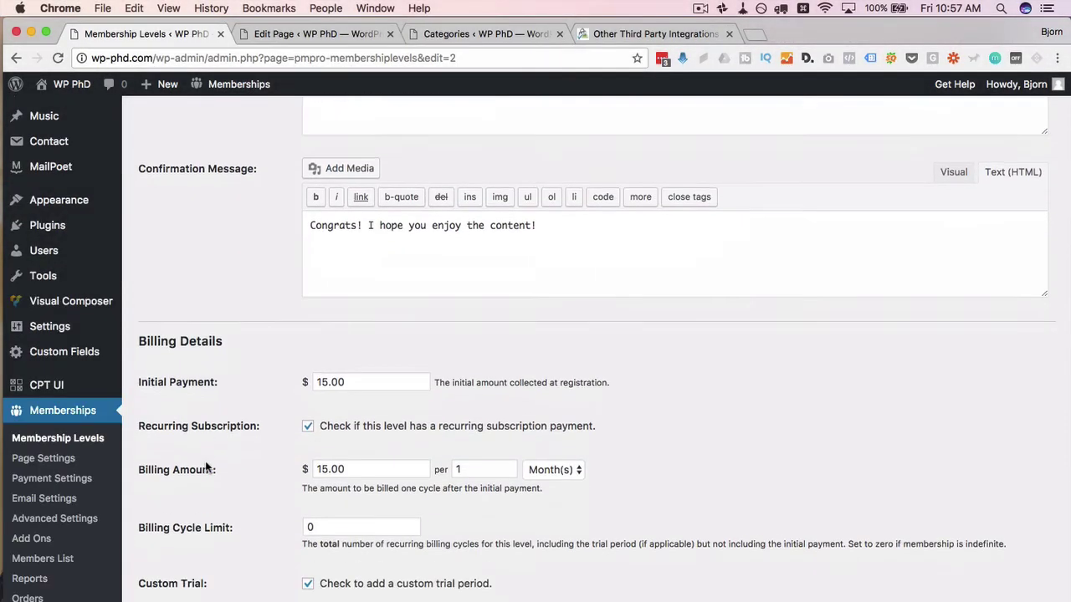
scroll(205, 461, down, 4)
scroll(207, 465, down, 5)
click(327, 394)
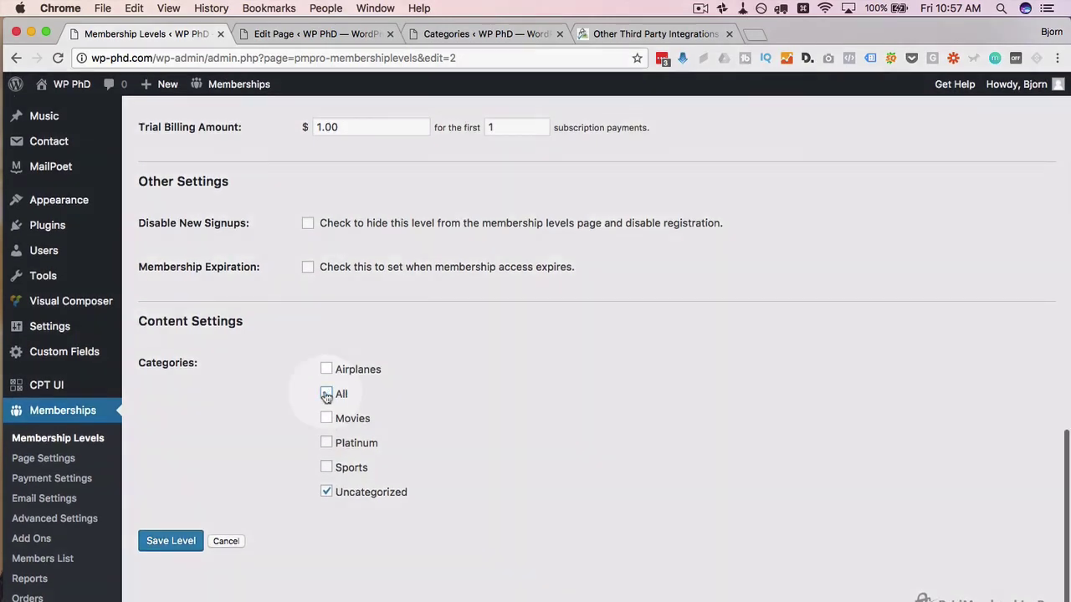
click(325, 491)
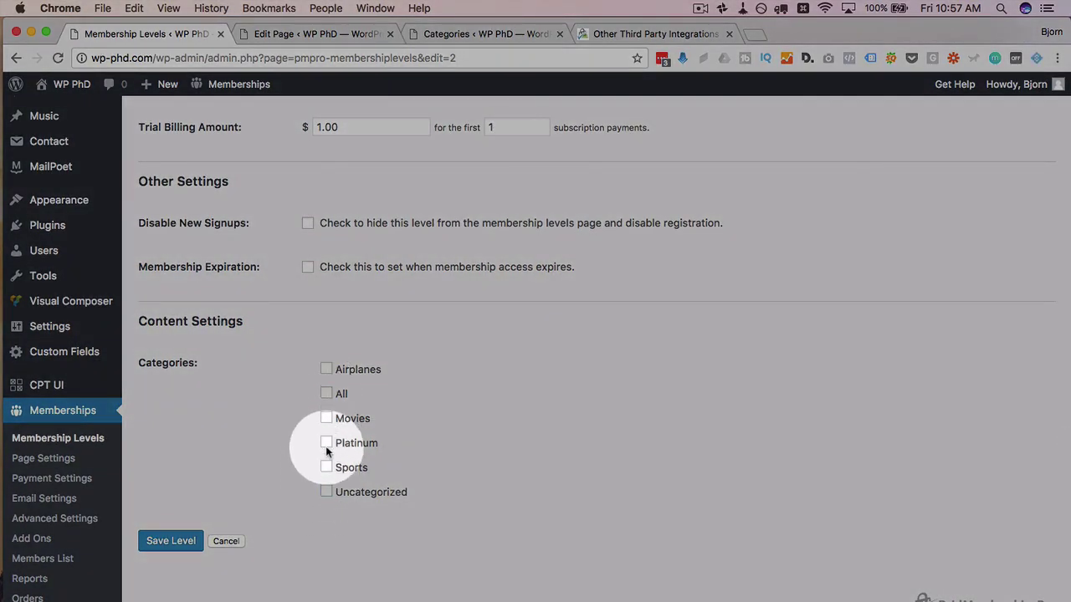
click(326, 443)
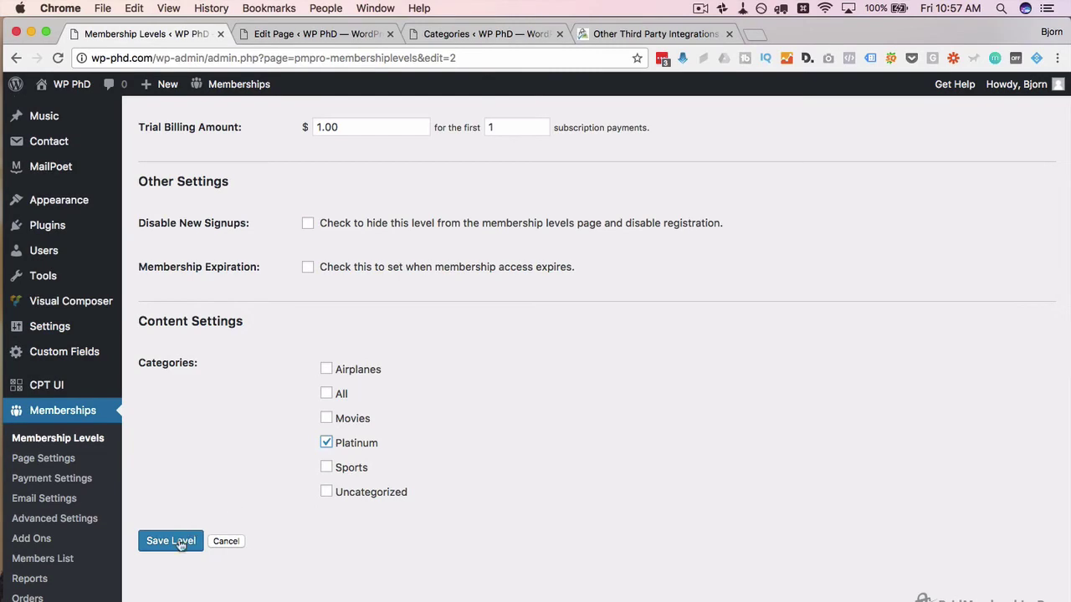
click(171, 541)
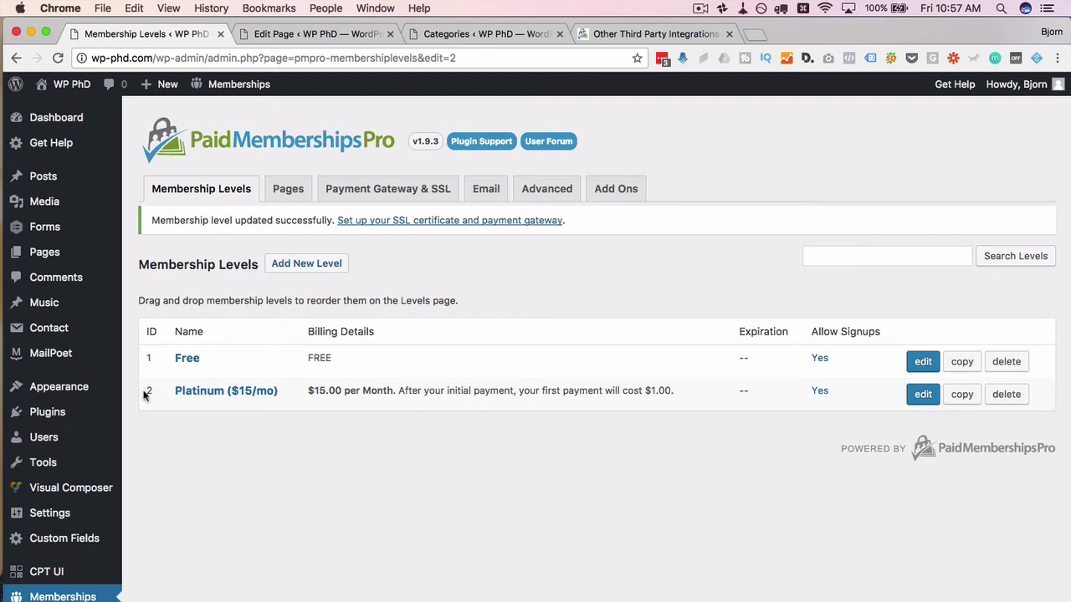
click(266, 400)
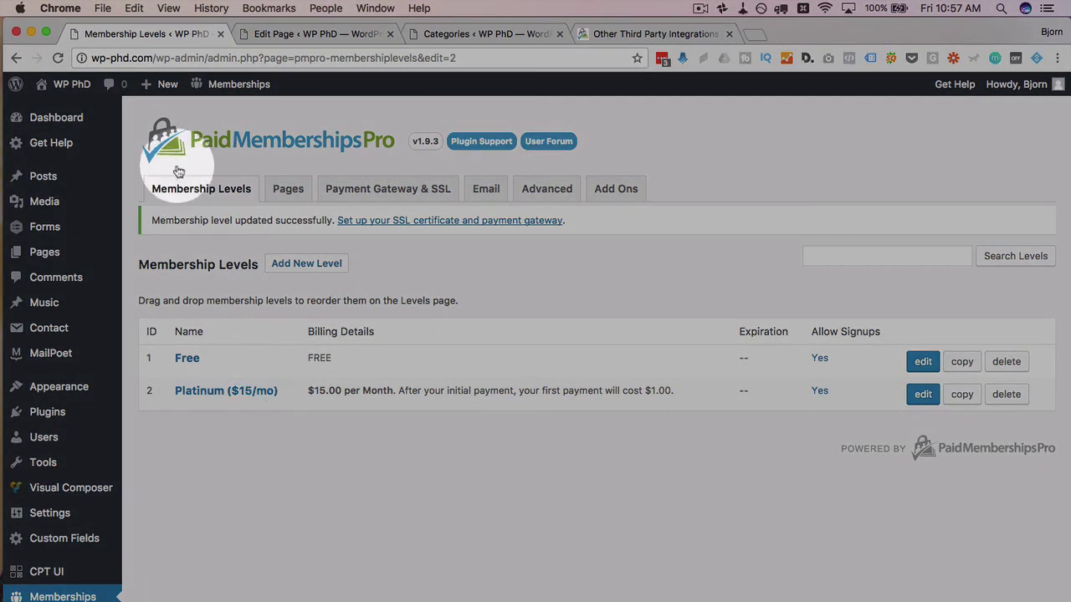